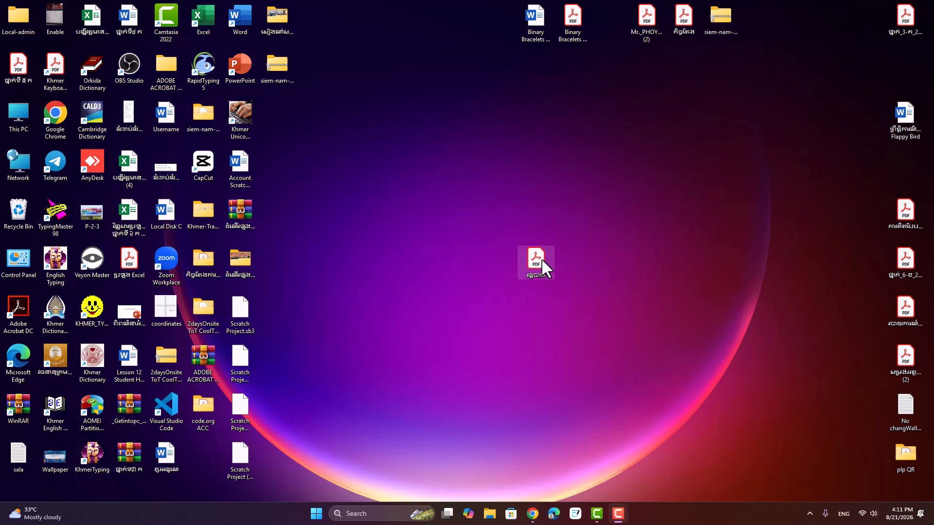
# - Open the រដ្ឋបាល PDF from the desktop in Acrobat and maximize its window
pyautogui.moveTo(586, 302); pyautogui.dragTo(512, 234)
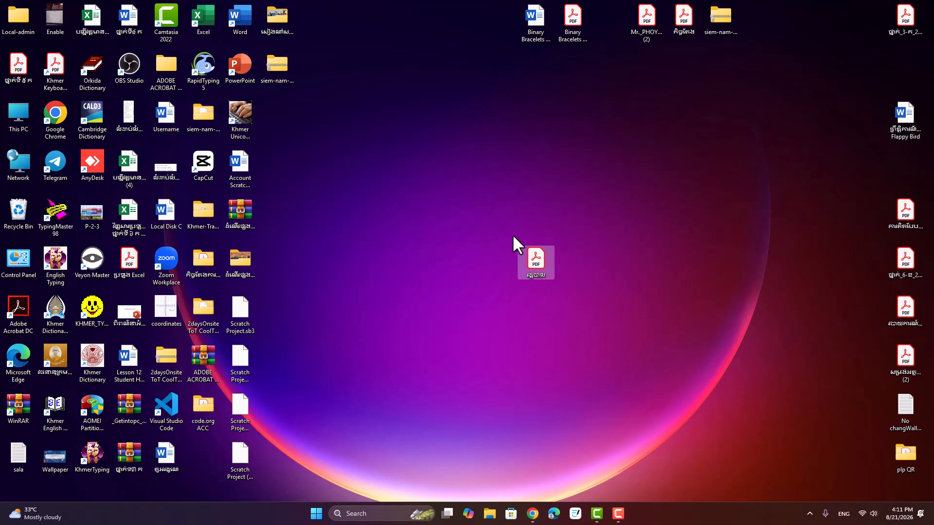
pyautogui.doubleClick(533, 261)
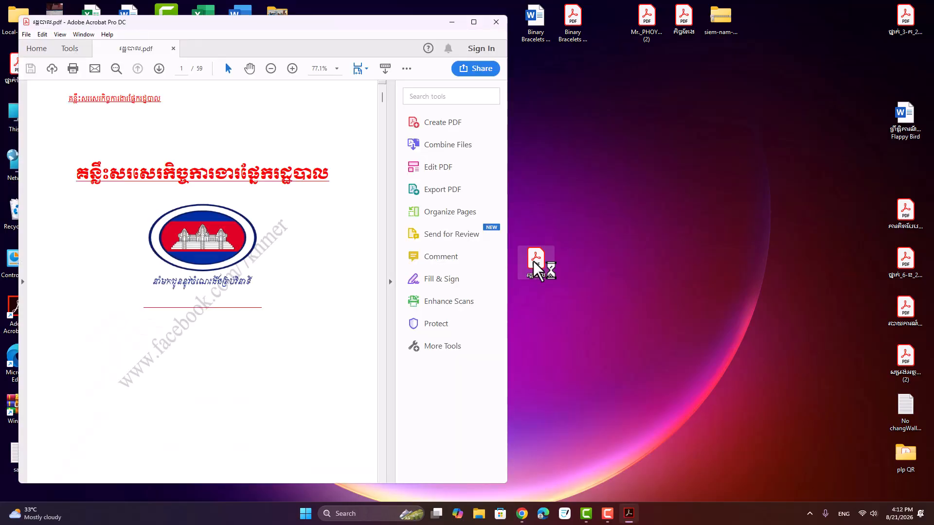
pyautogui.click(473, 22)
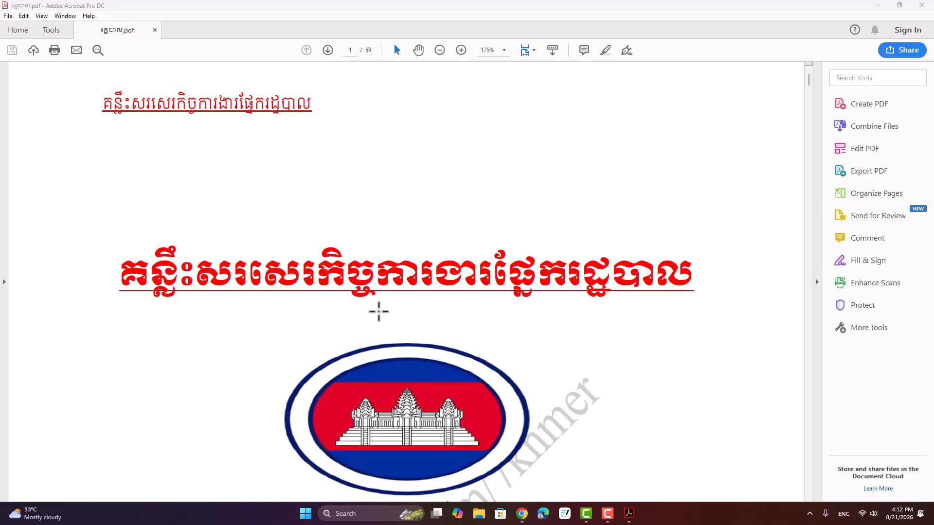
# - Examine the diagonal watermark on the first three pages of the document
pyautogui.scroll(-5, 302, 271)
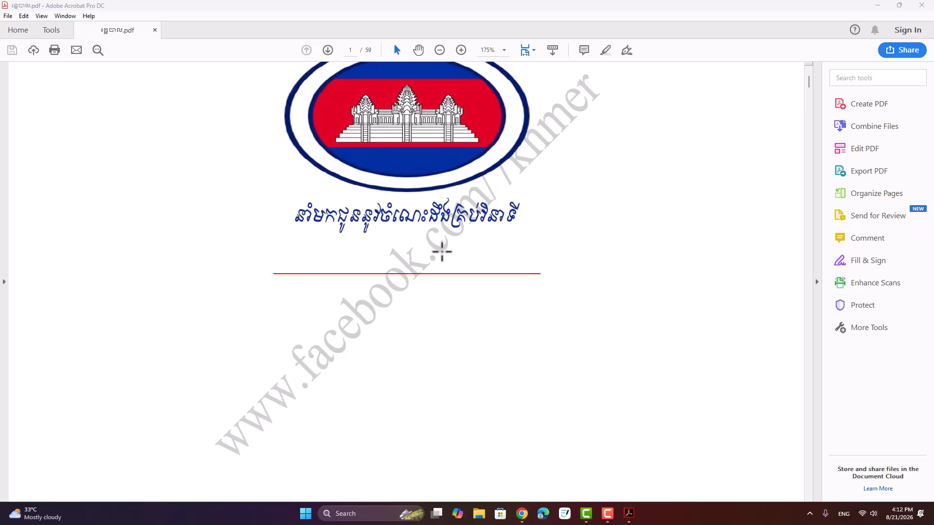
pyautogui.scroll(1, 530, 198)
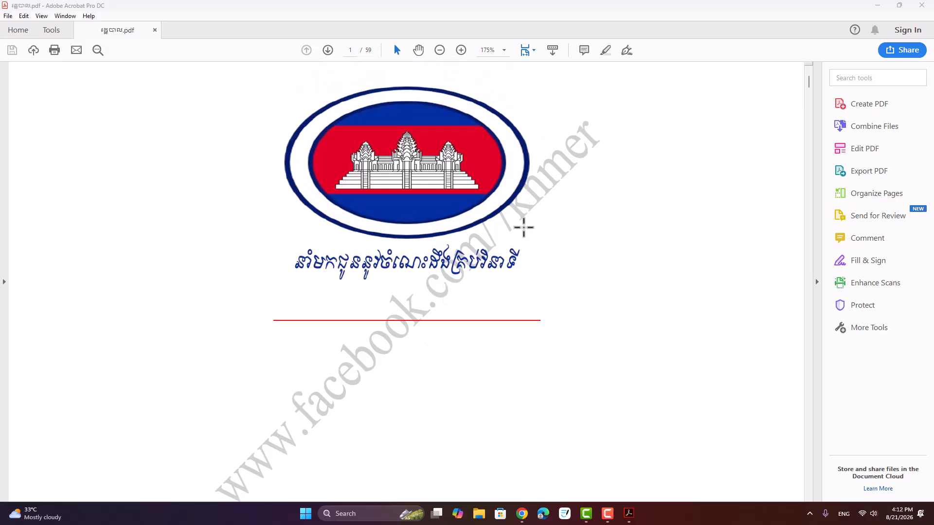
pyautogui.scroll(-7, 563, 292)
pyautogui.scroll(-8, 547, 291)
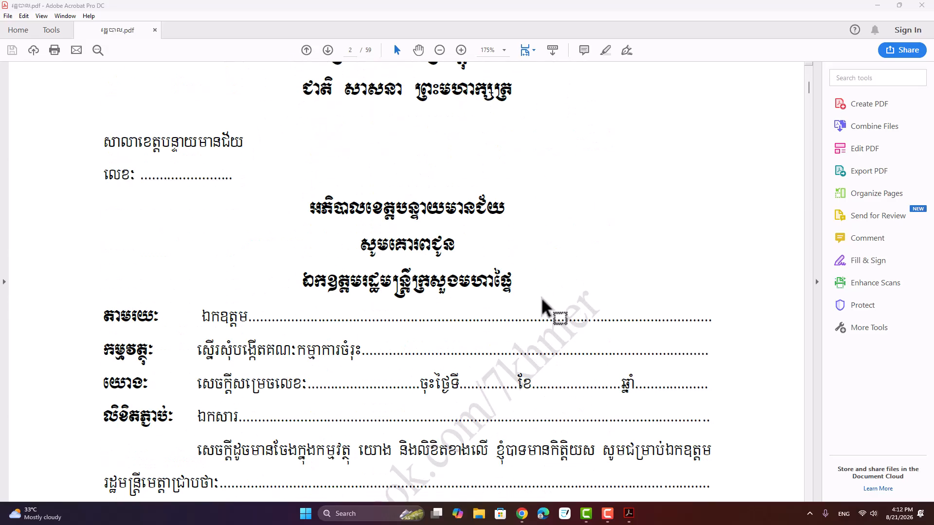
pyautogui.scroll(-7, 545, 308)
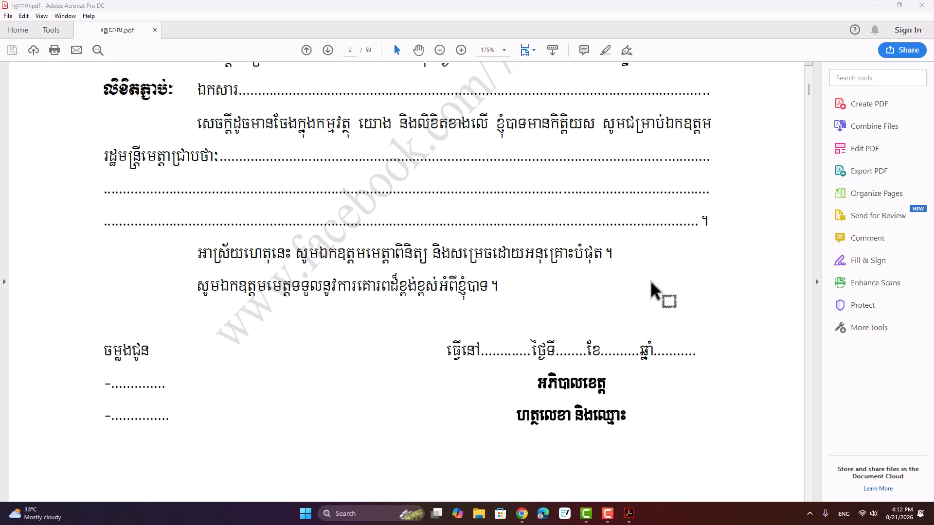
pyautogui.scroll(-3, 651, 285)
pyautogui.scroll(-5, 651, 292)
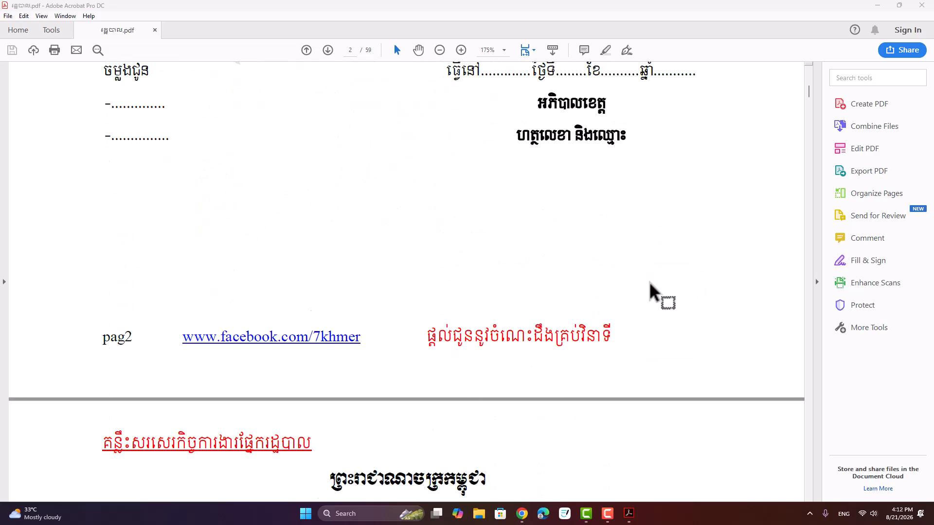
pyautogui.scroll(-8, 649, 285)
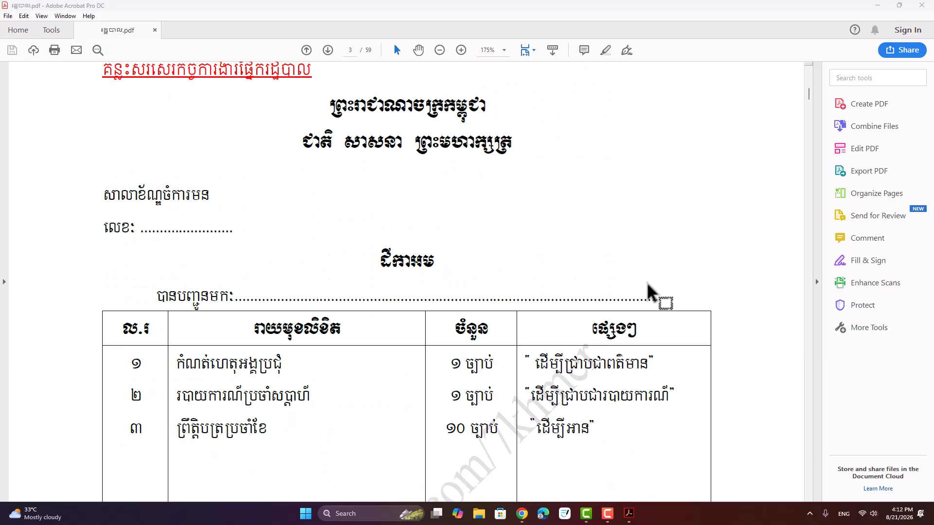
# - Check the watermark on pages further into the document, around pages 44 and 35, and return to the first page
pyautogui.moveTo(807, 96); pyautogui.dragTo(803, 377)
pyautogui.scroll(-12, 722, 328)
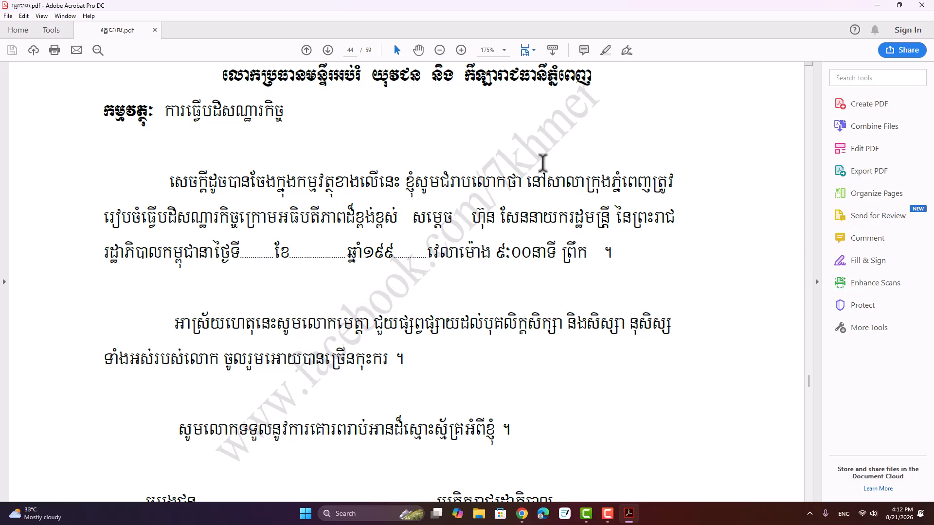
pyautogui.scroll(3, 544, 168)
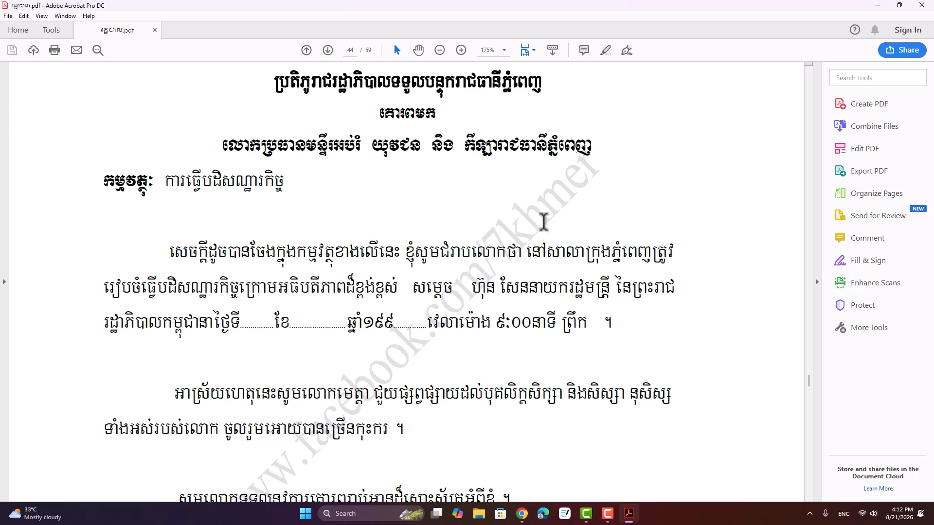
pyautogui.scroll(6, 537, 214)
pyautogui.moveTo(808, 381); pyautogui.dragTo(805, 321)
pyautogui.scroll(-5, 614, 323)
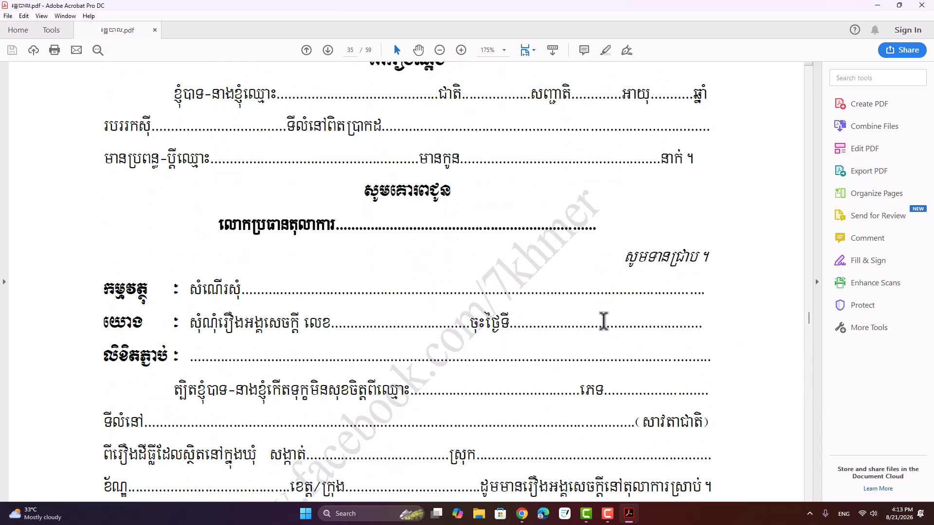
pyautogui.scroll(-5, 508, 348)
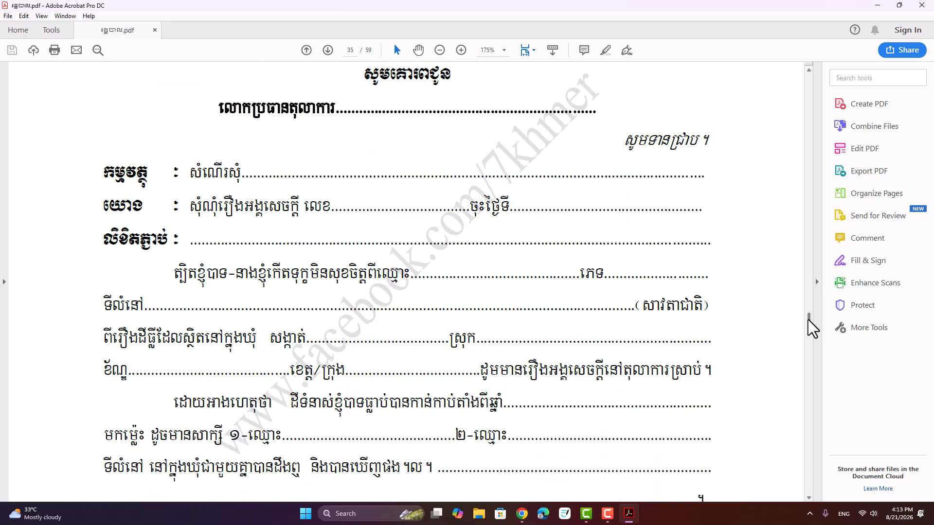
pyautogui.moveTo(805, 319); pyautogui.dragTo(802, 83)
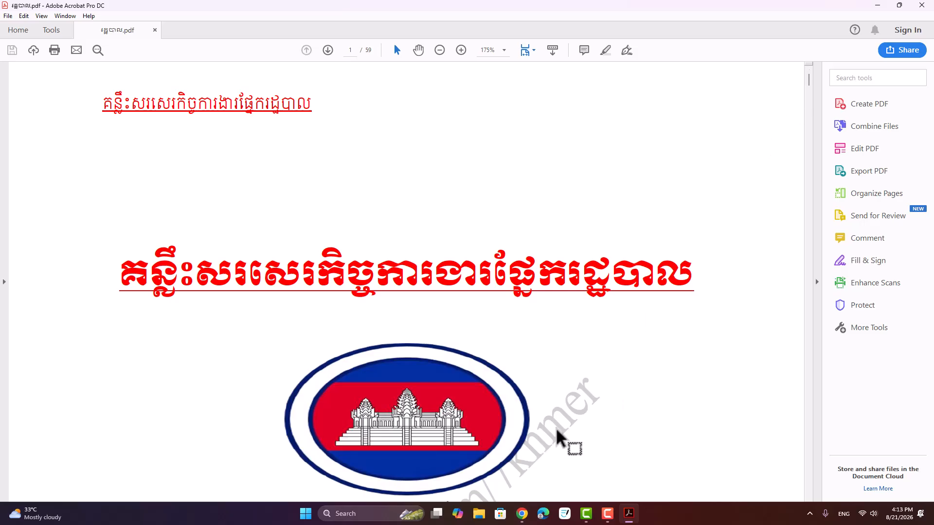
pyautogui.scroll(-2, 557, 432)
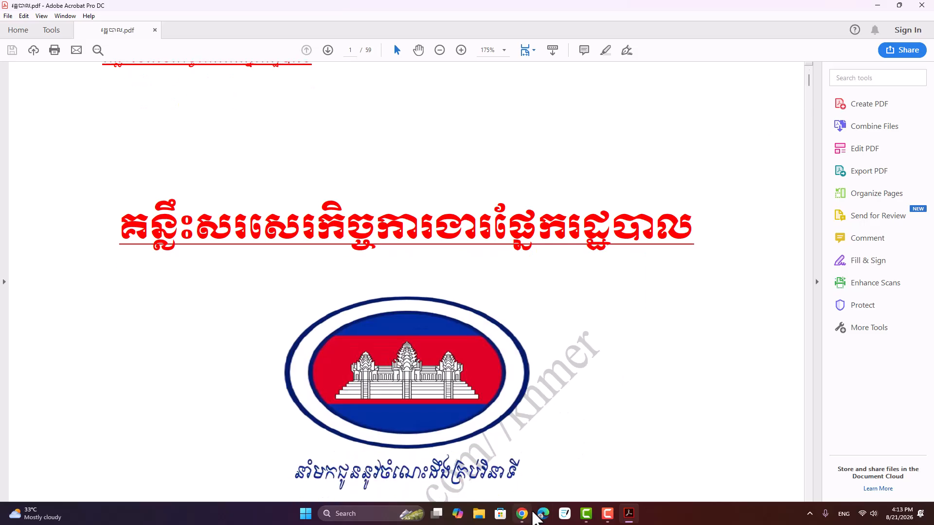
# - Switch to Chrome and look through pages 8 to 10 of the document's online copy
pyautogui.click(525, 517)
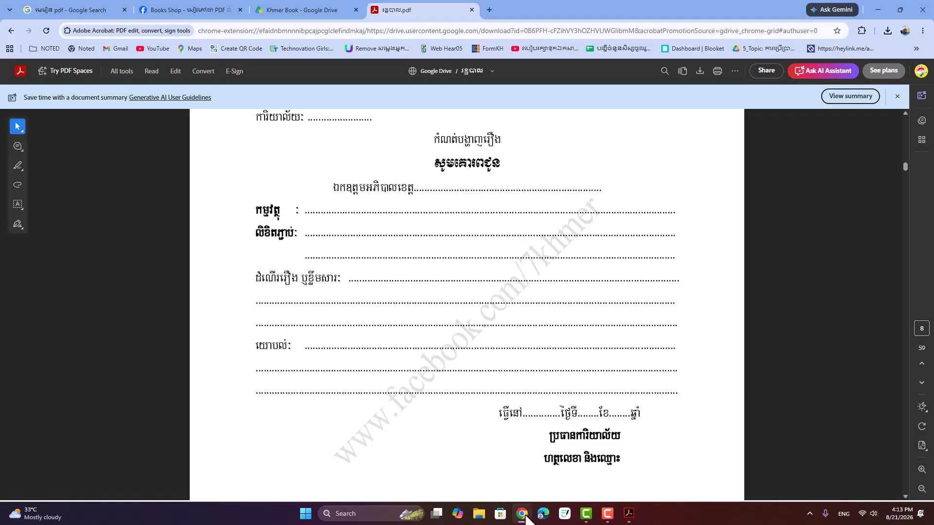
pyautogui.scroll(-7, 470, 192)
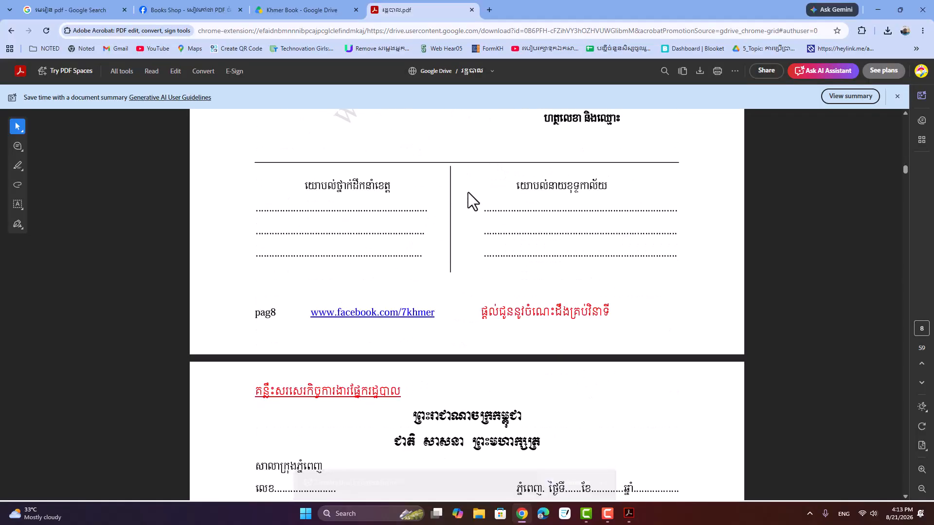
pyautogui.scroll(-20, 468, 192)
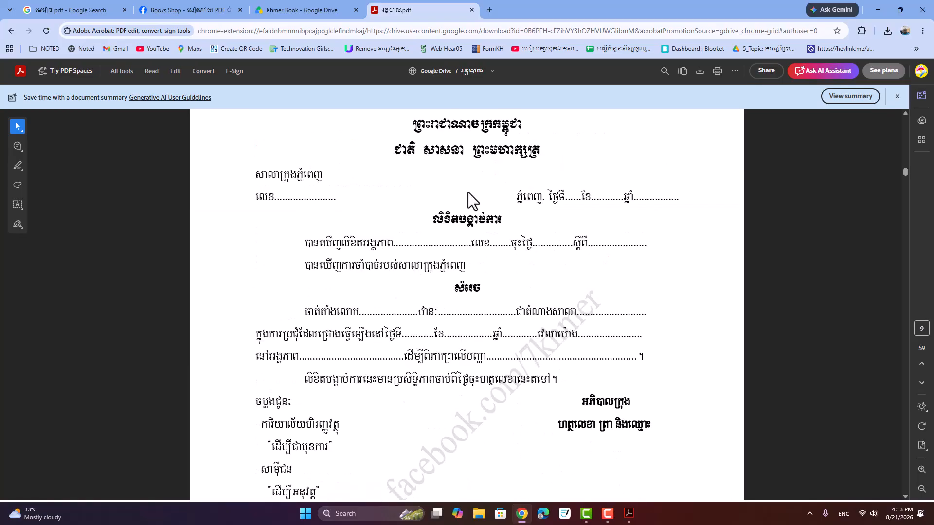
pyautogui.scroll(-10, 468, 192)
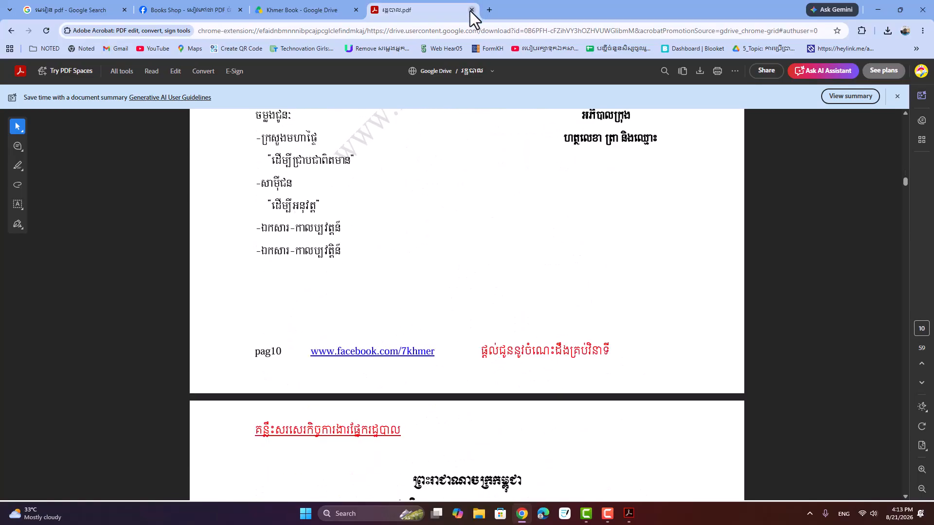
pyautogui.click(310, 8)
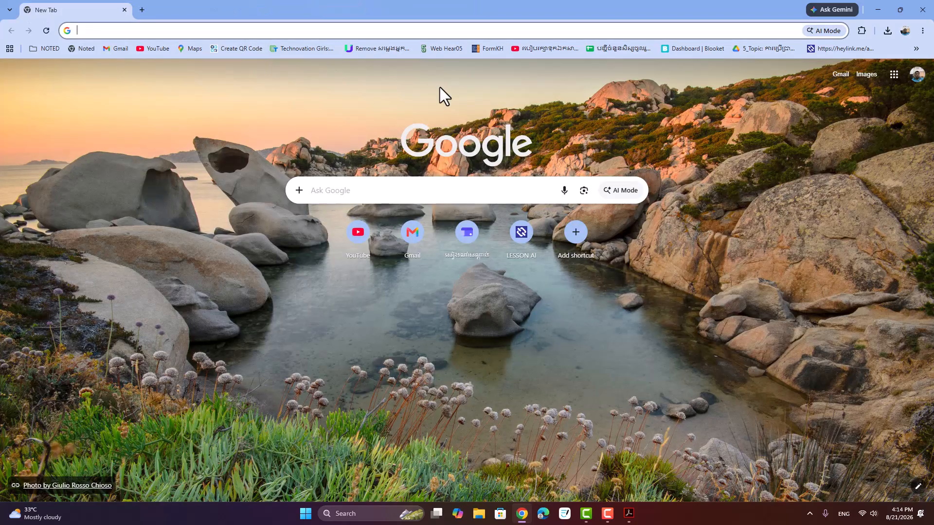
# - Open the bookmarked "Remove Watermark from PDF Online Free" page from the Remover Watermark bookmark folder
pyautogui.click(916, 49)
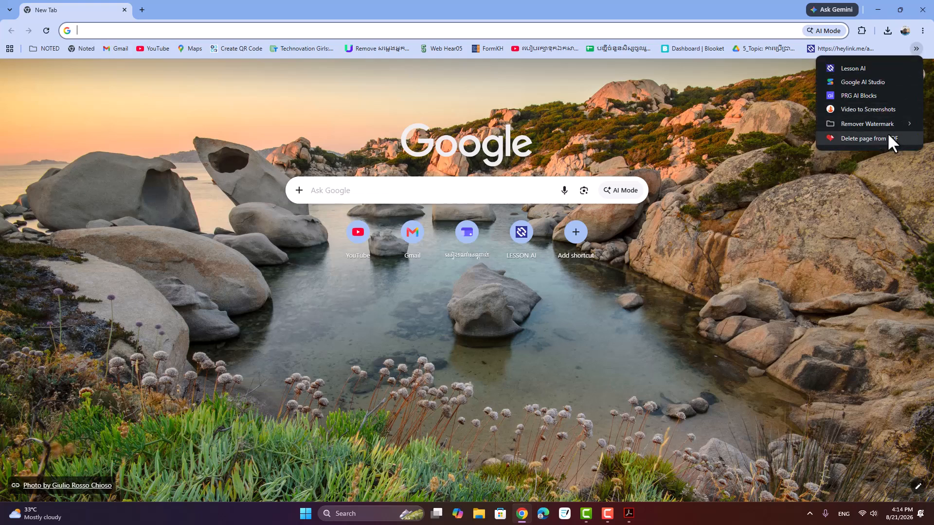
pyautogui.moveTo(907, 123)
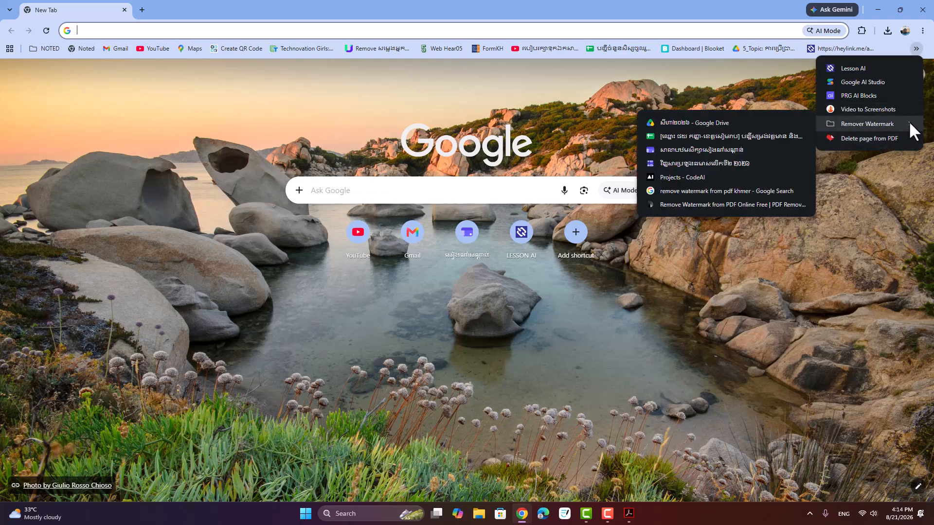
pyautogui.click(743, 202)
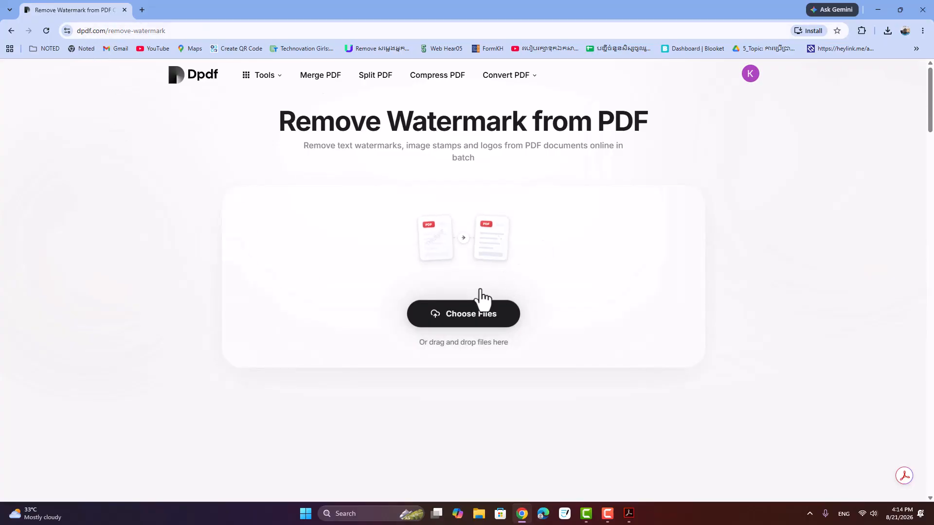
# - Upload the រដ្ឋបាល PDF from the Desktop folder and run the watermark removal in Editable PDF mode
pyautogui.click(466, 321)
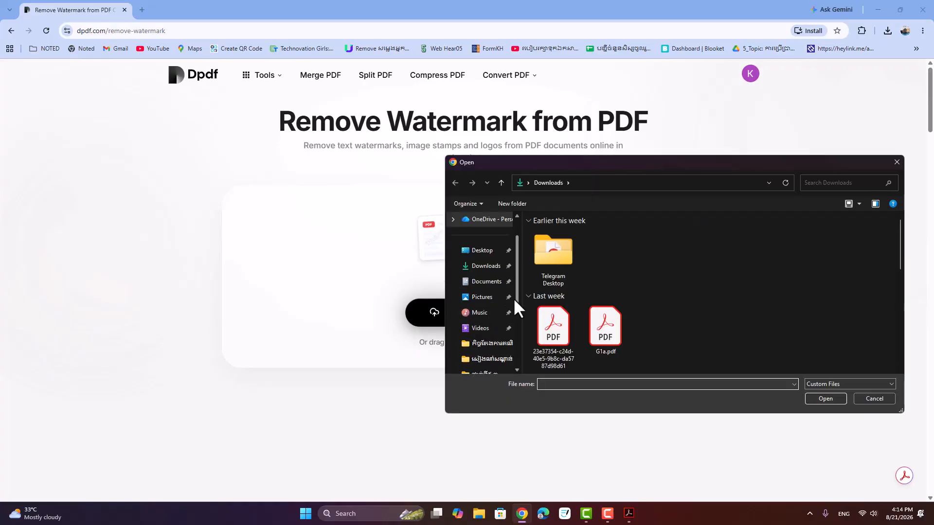
pyautogui.click(483, 252)
pyautogui.scroll(-1, 796, 323)
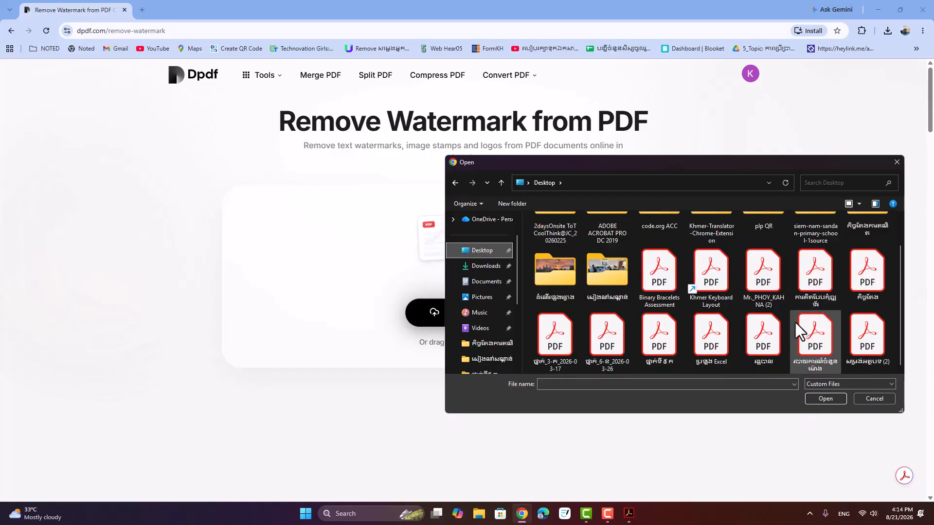
pyautogui.click(762, 351)
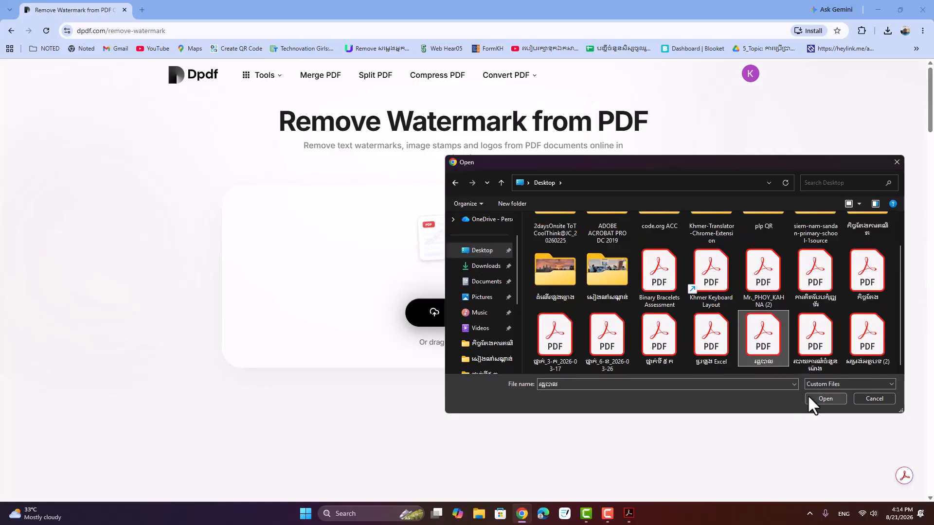
pyautogui.click(823, 399)
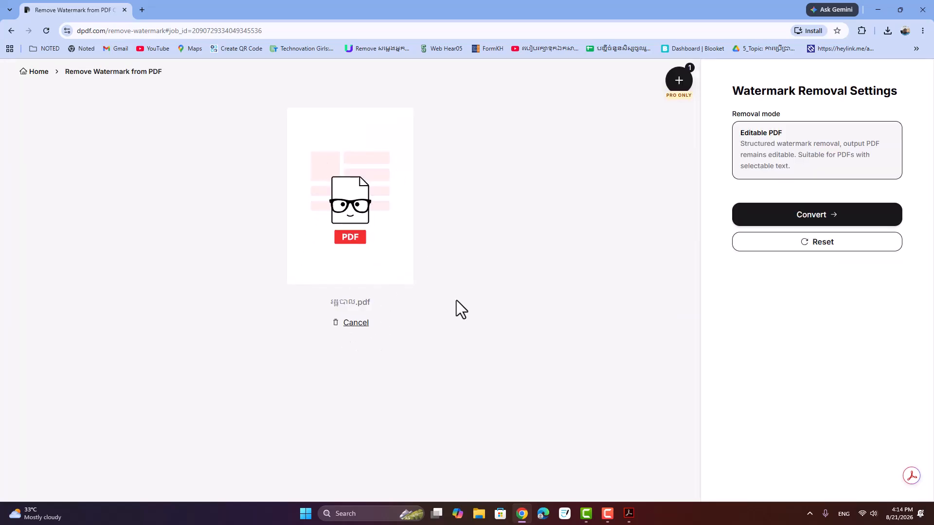
pyautogui.click(761, 218)
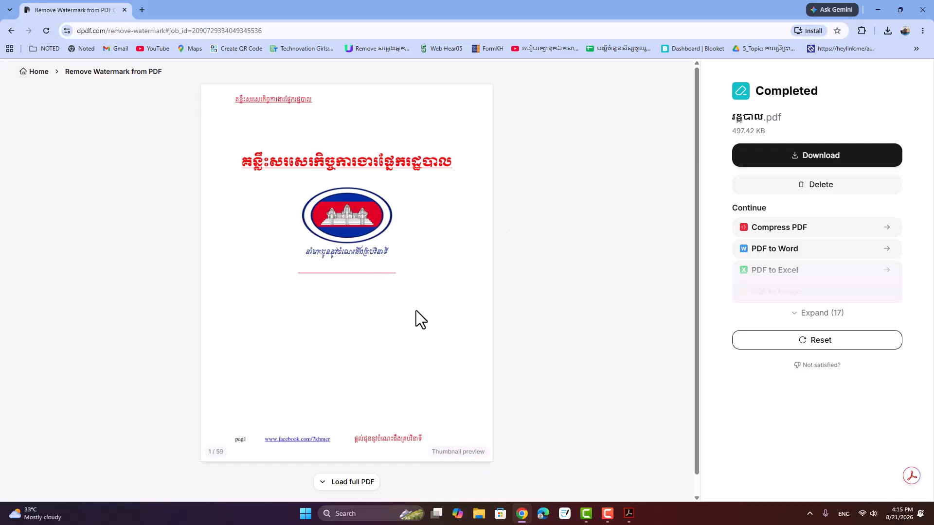
# - Load the full preview of the converted PDF and check its pages for remaining watermarks
pyautogui.scroll(-1, 379, 290)
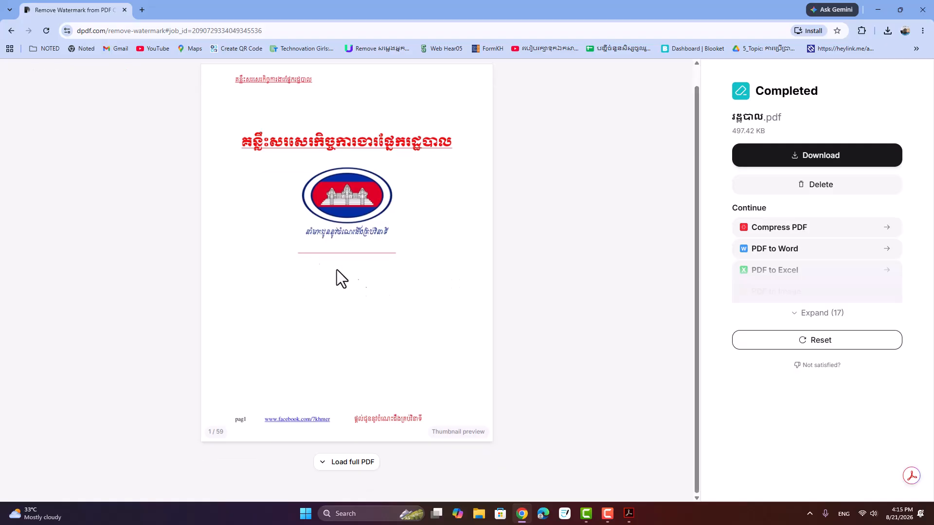
pyautogui.scroll(1, 387, 297)
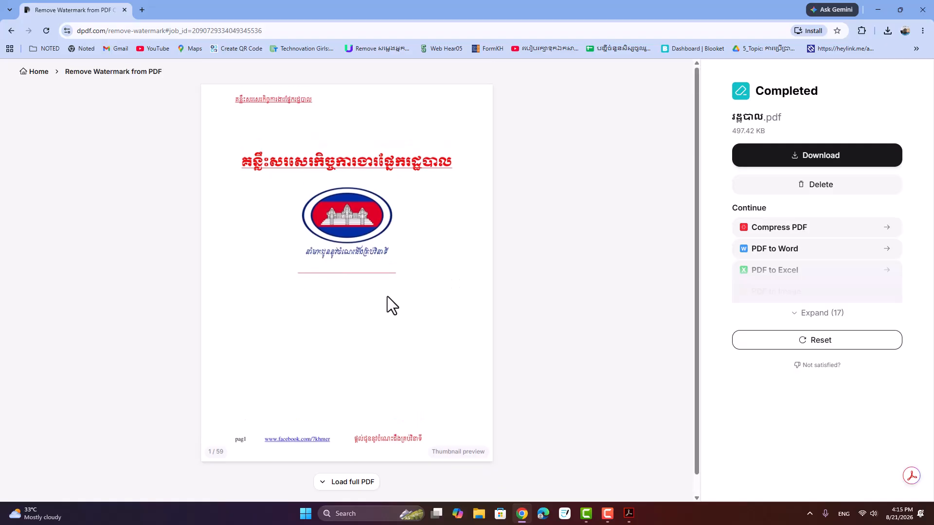
pyautogui.click(358, 482)
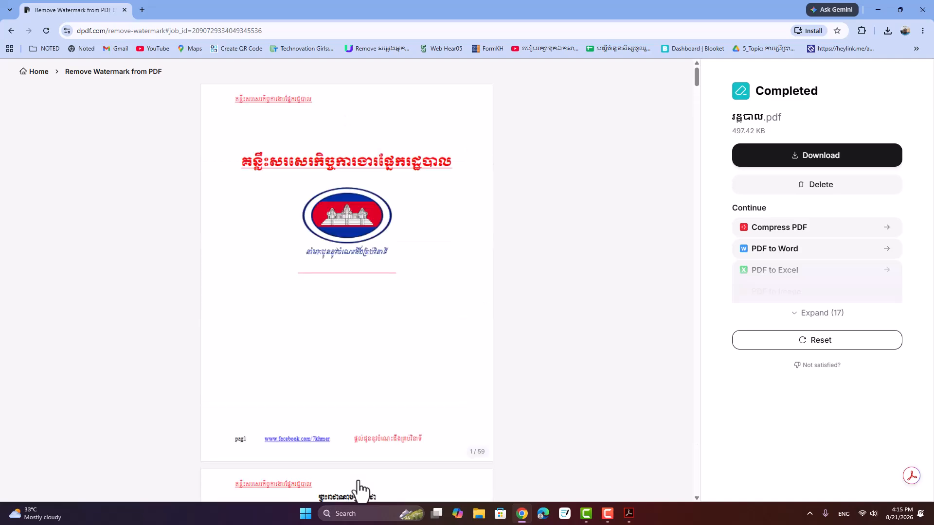
pyautogui.scroll(-6, 416, 273)
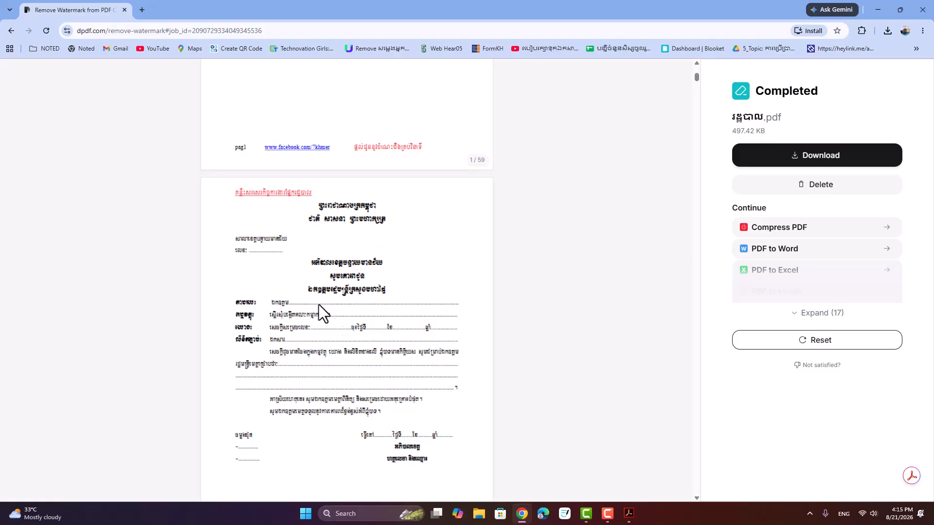
pyautogui.moveTo(697, 76)
pyautogui.mouseDown()
pyautogui.moveTo(705, 298)
pyautogui.moveTo(684, 453)
pyautogui.moveTo(686, 64)
pyautogui.mouseUp()
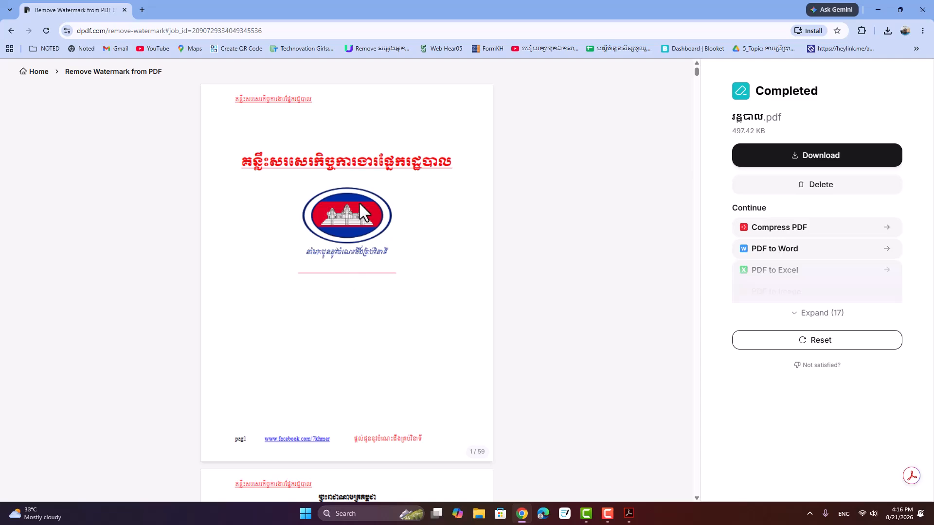
# - Download the converted PDF and show the downloaded file in its folder
pyautogui.click(764, 159)
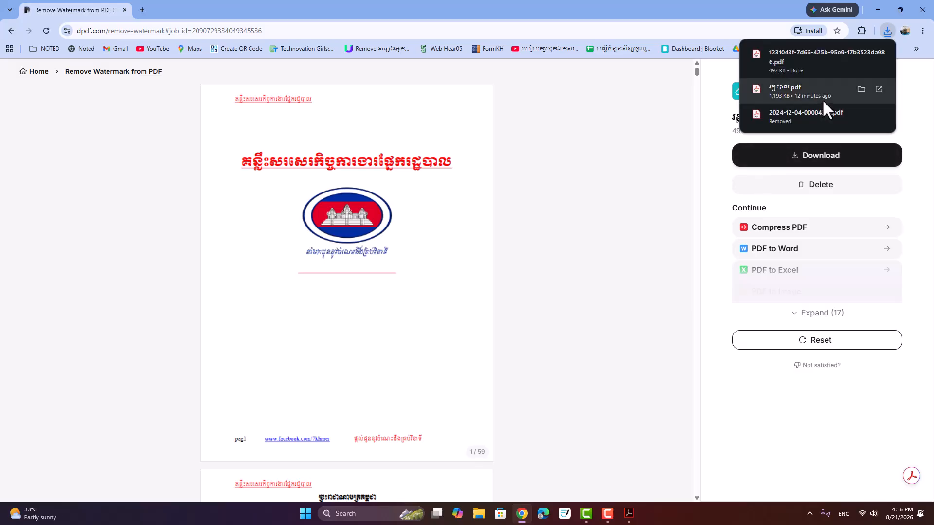
pyautogui.click(860, 53)
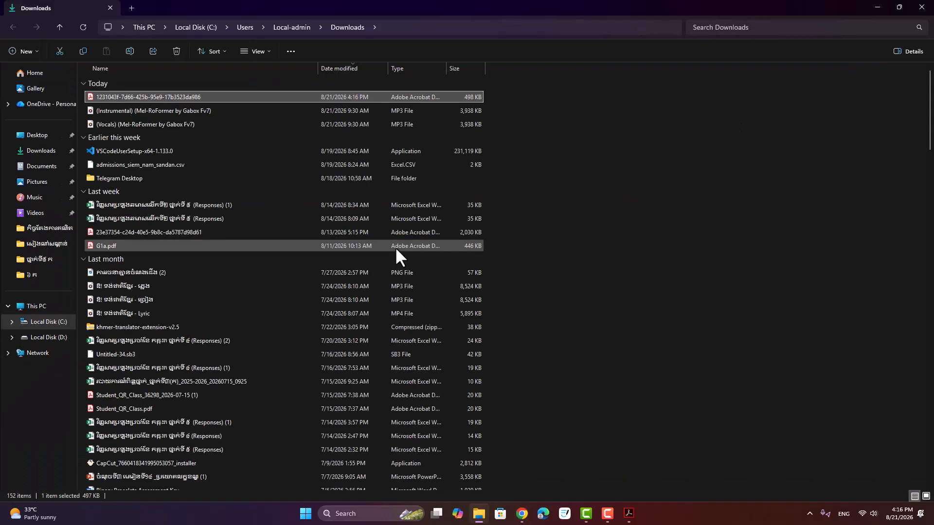
# - Open the newly downloaded PDF from today's downloads in Adobe Acrobat and show it at 100% zoom
pyautogui.doubleClick(132, 96)
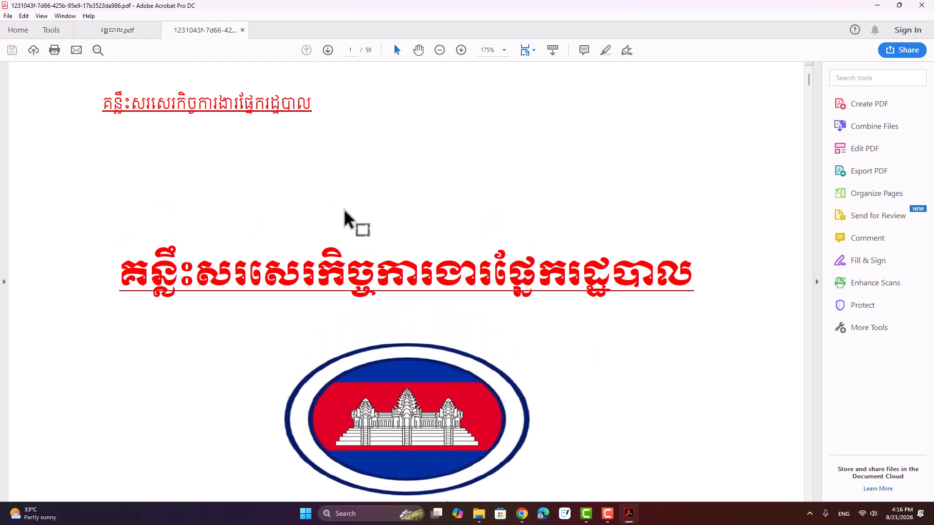
pyautogui.hotkey('ctrl', '1')
# - Look through pages 1 to 5 of the downloaded PDF for remaining watermarks and return to the first page
pyautogui.scroll(-10, 346, 221)
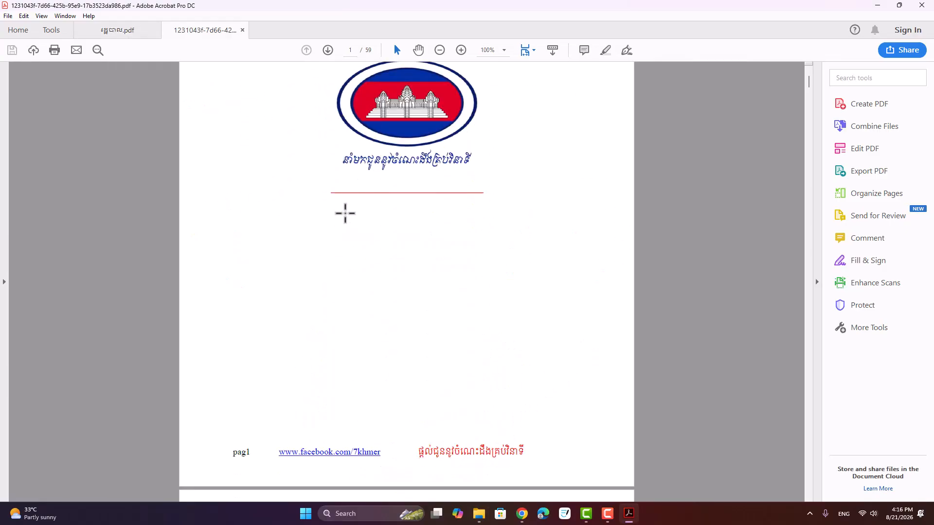
pyautogui.scroll(-8, 347, 221)
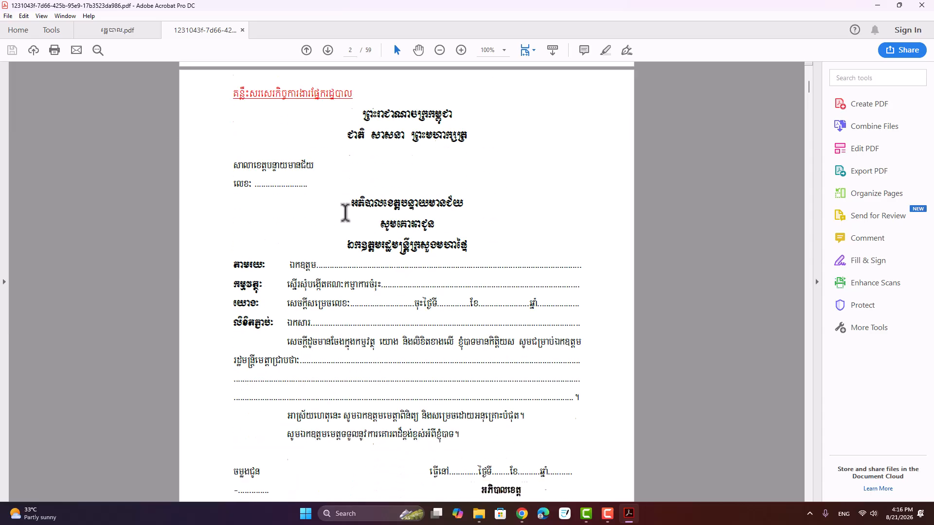
pyautogui.scroll(-3, 347, 222)
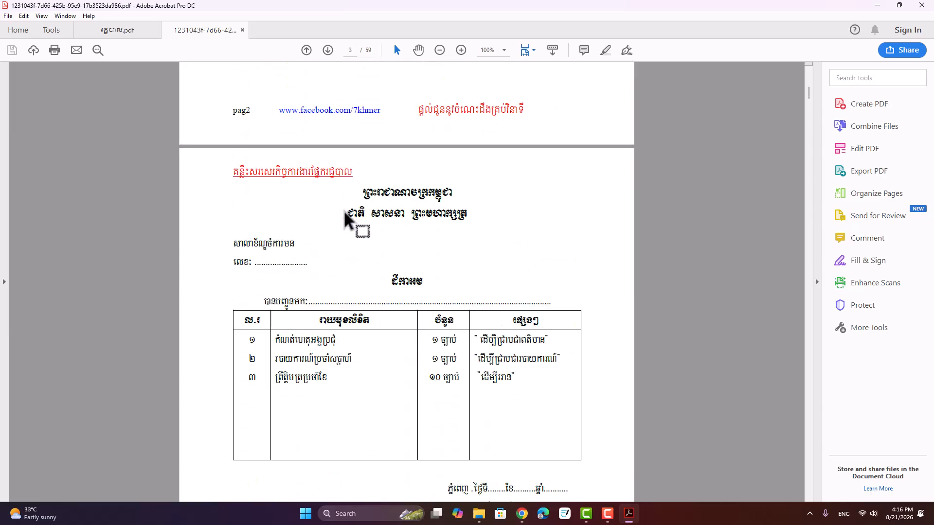
pyautogui.scroll(-7, 344, 212)
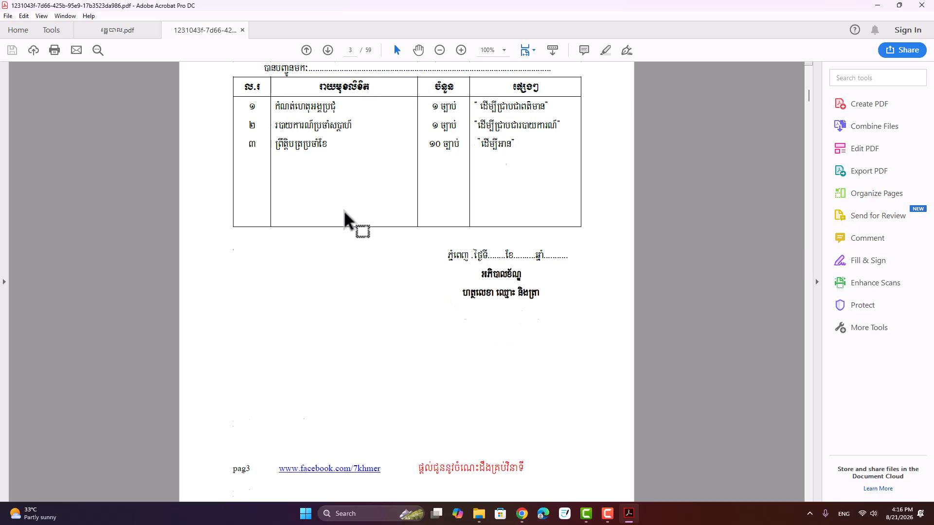
pyautogui.scroll(-2, 344, 211)
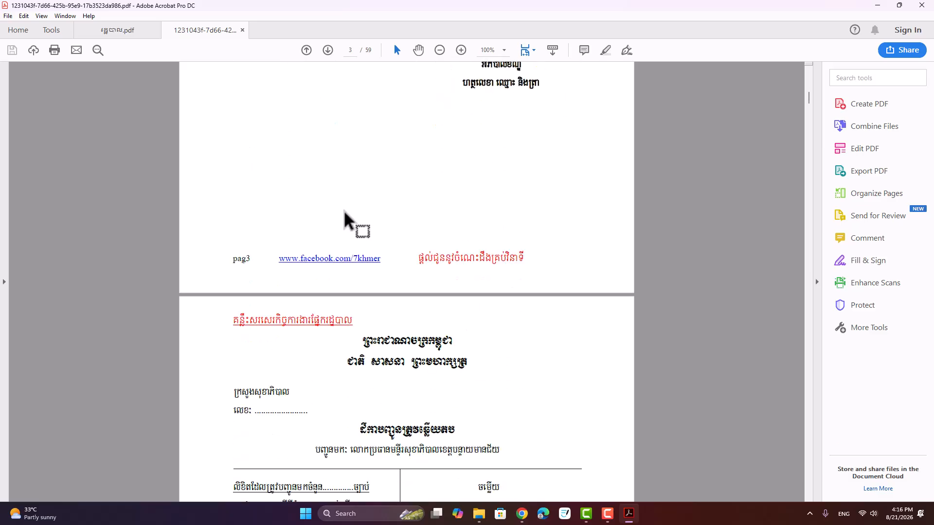
pyautogui.scroll(-4, 344, 212)
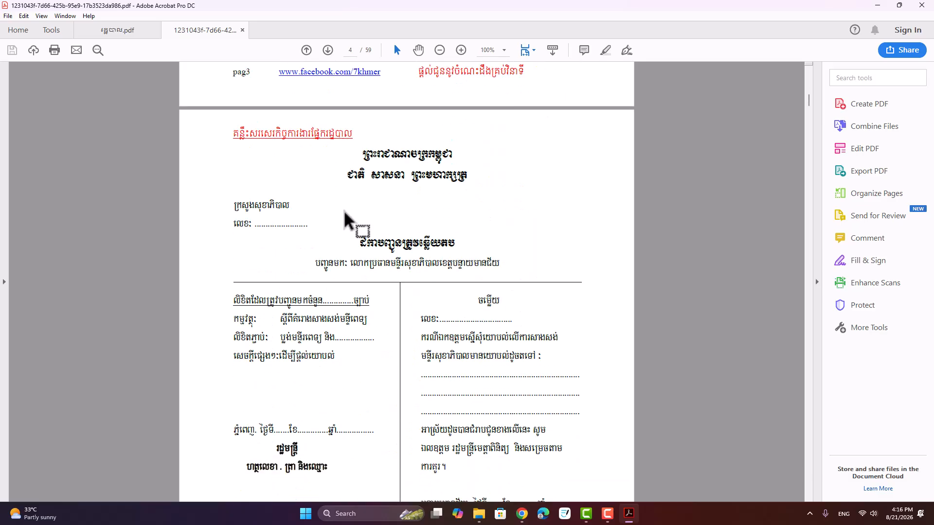
pyautogui.scroll(-9, 344, 212)
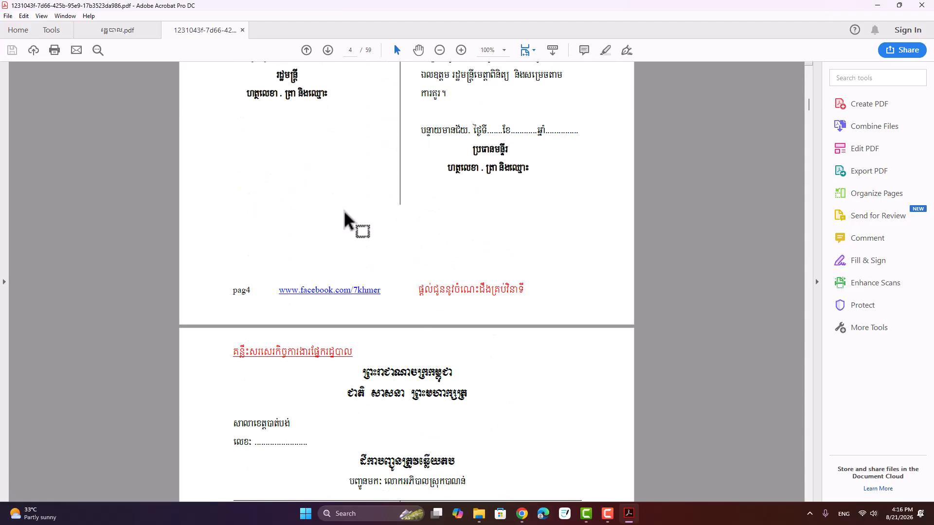
pyautogui.scroll(13, 343, 209)
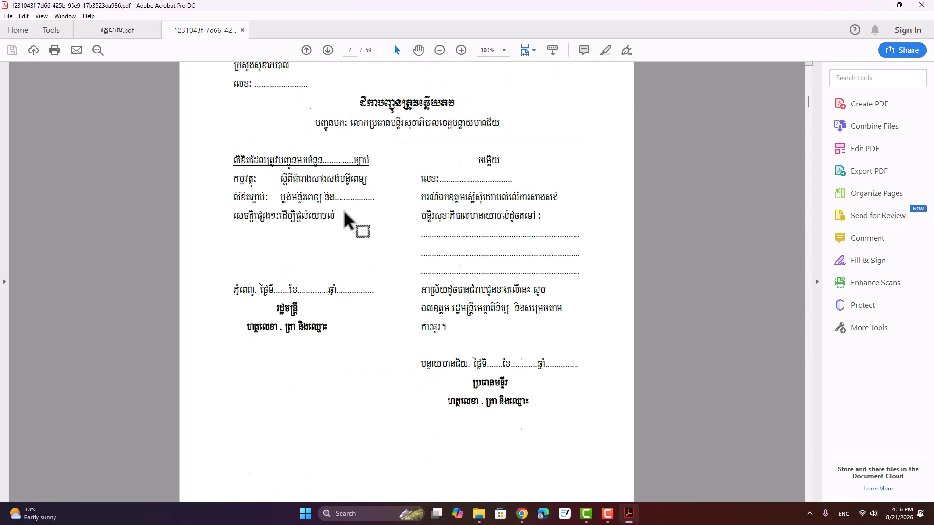
pyautogui.scroll(12, 347, 218)
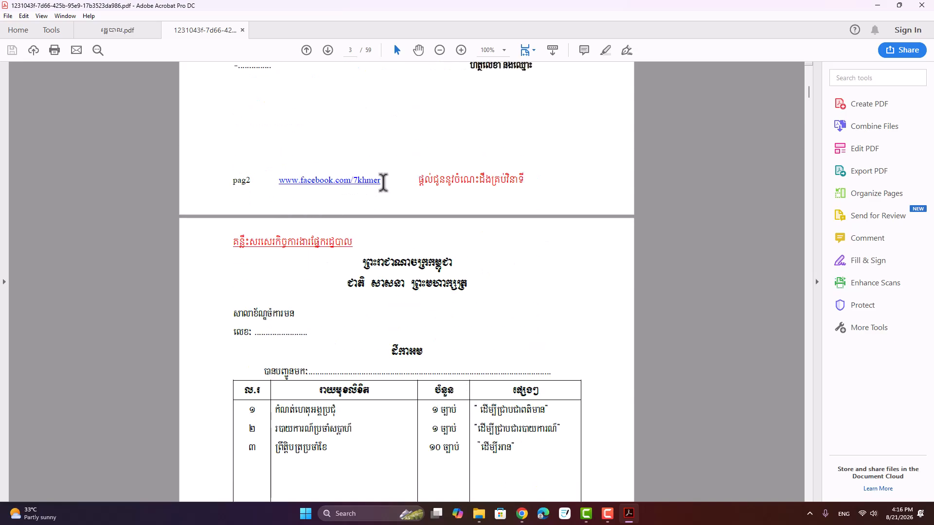
pyautogui.scroll(1, 368, 188)
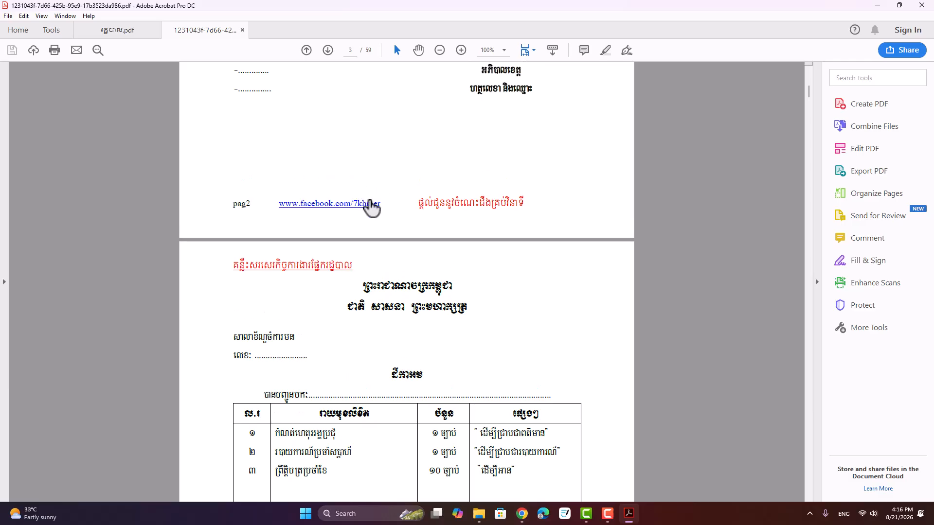
pyautogui.scroll(8, 372, 214)
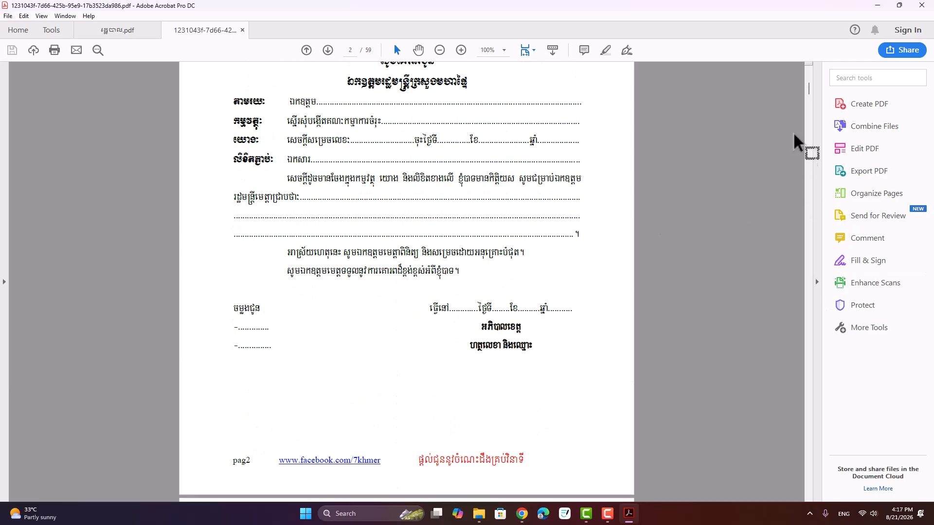
pyautogui.moveTo(810, 94); pyautogui.dragTo(811, 78)
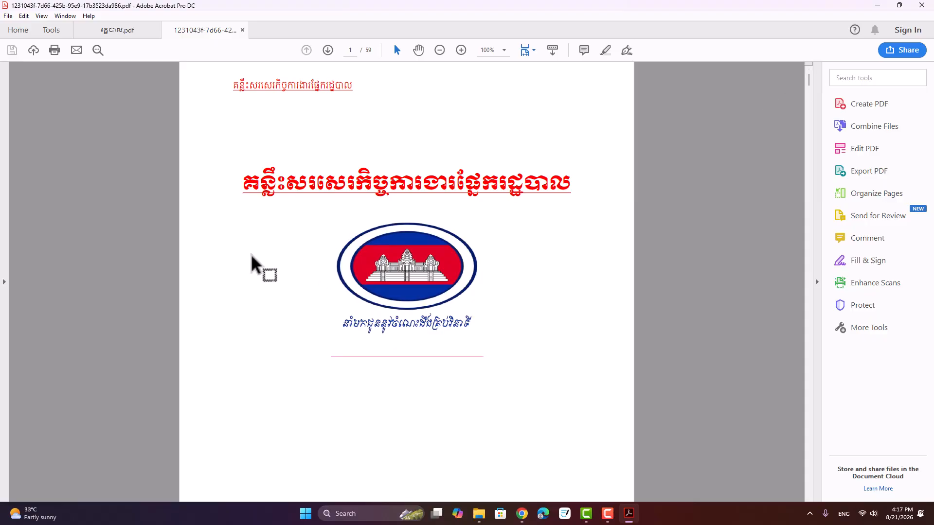
# - Turn on text and image editing and delete the Facebook link, page number and red Khmer slogan from the page 1 footer
pyautogui.scroll(-3, 251, 255)
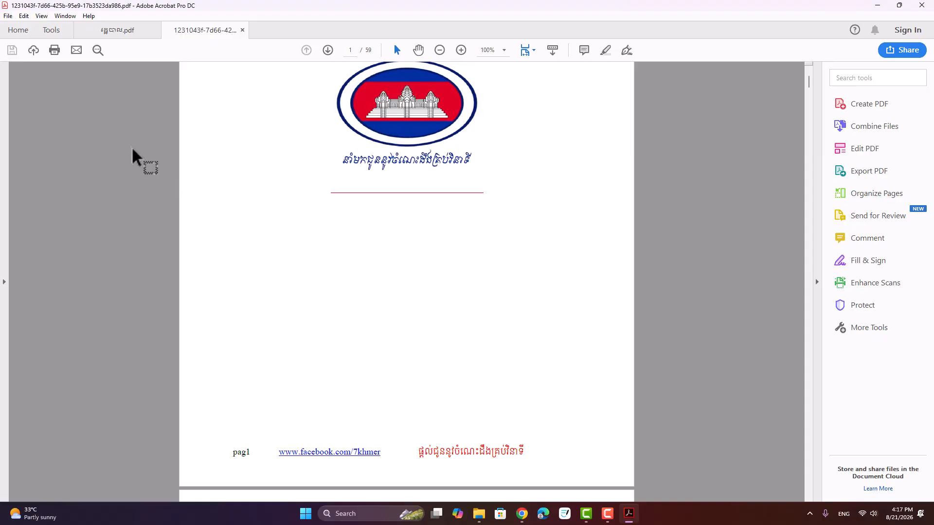
pyautogui.click(23, 17)
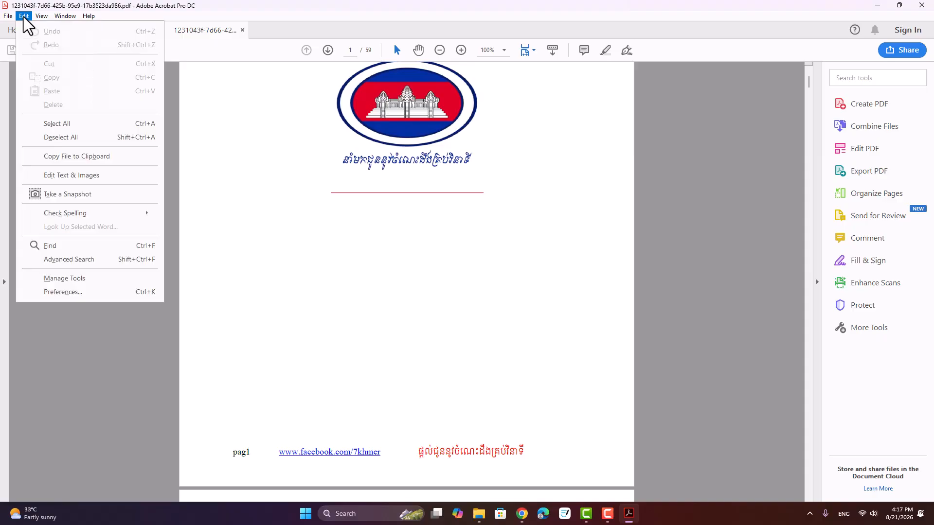
pyautogui.click(78, 176)
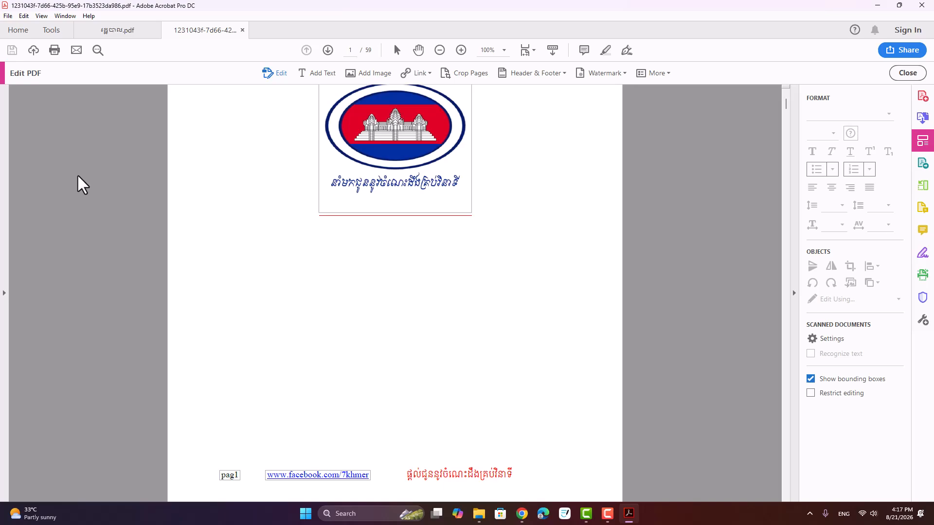
pyautogui.scroll(-2, 253, 238)
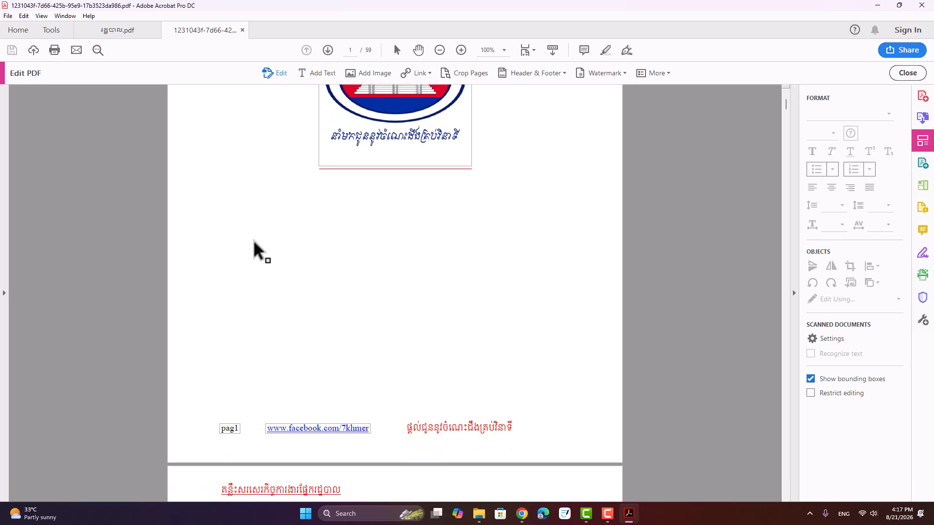
pyautogui.click(302, 421)
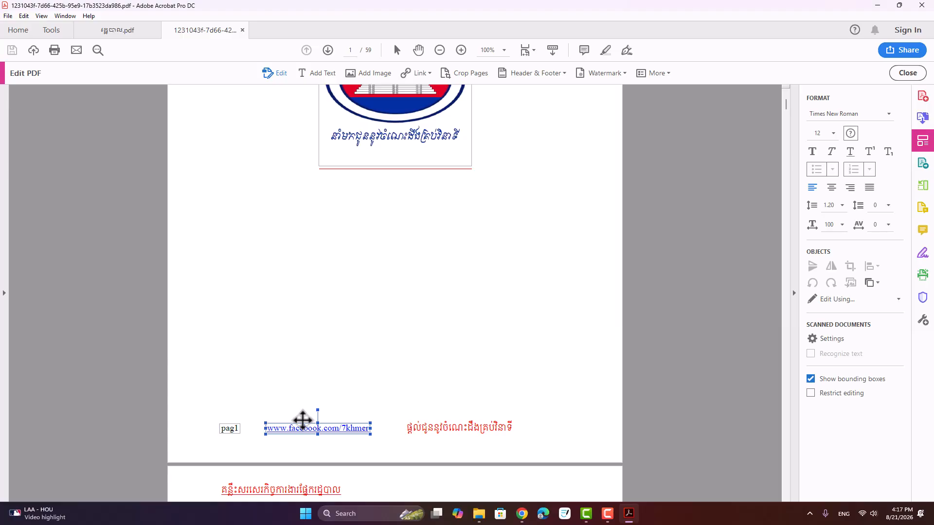
pyautogui.press('Delete')
pyautogui.click(237, 426)
pyautogui.press('Delete')
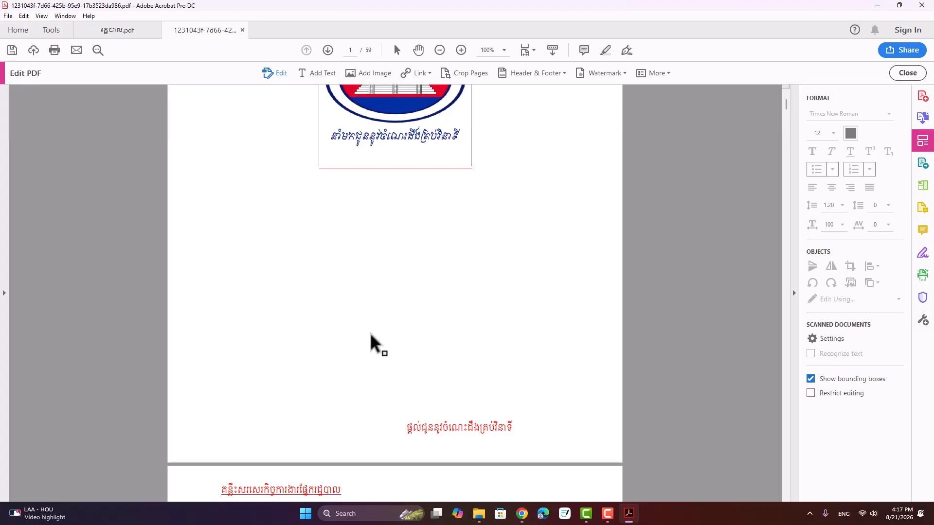
pyautogui.click(416, 429)
pyautogui.press('Delete')
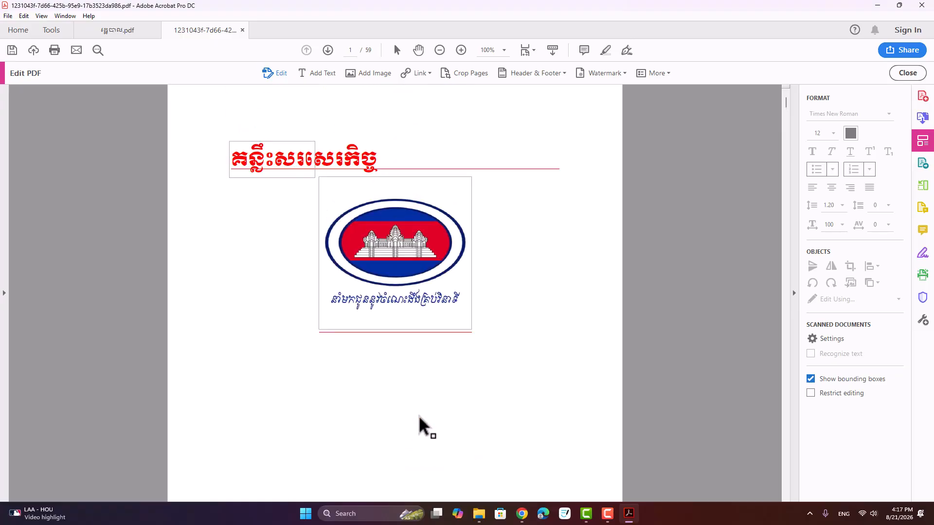
# - Delete the small red header text and its underline at the top of page 1
pyautogui.scroll(-6, 441, 384)
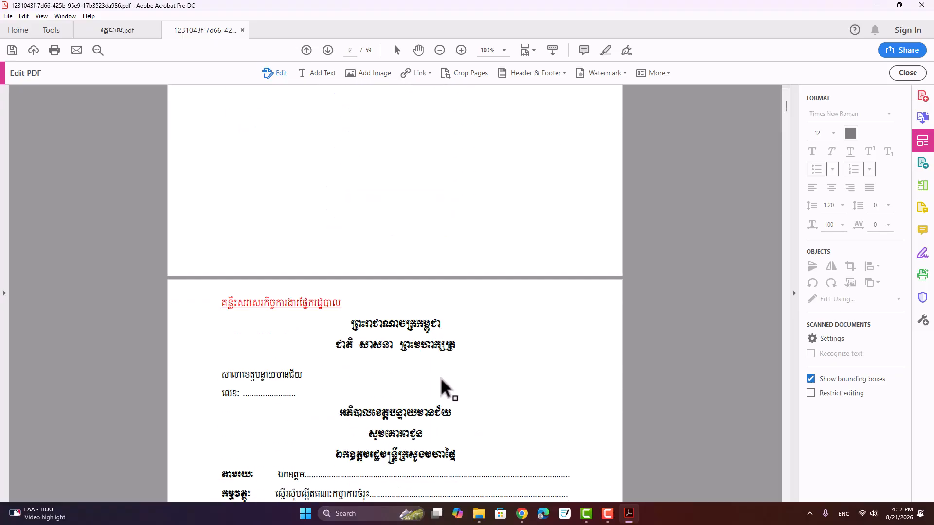
pyautogui.scroll(15, 444, 385)
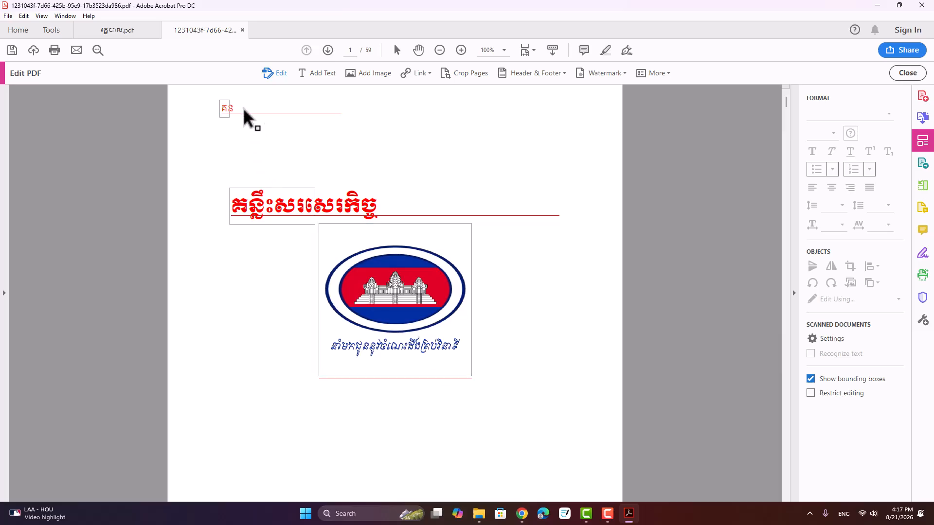
pyautogui.click(228, 112)
pyautogui.press('Delete')
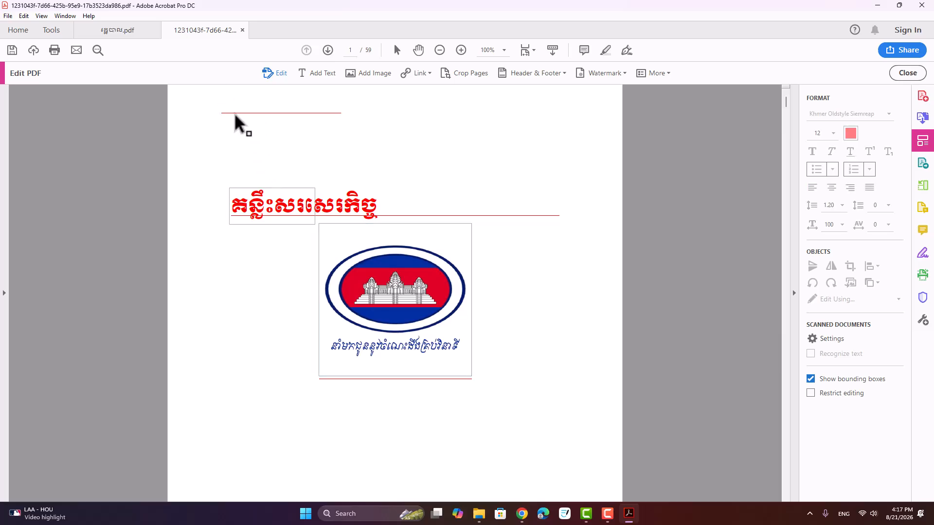
pyautogui.click(238, 113)
pyautogui.press('Delete')
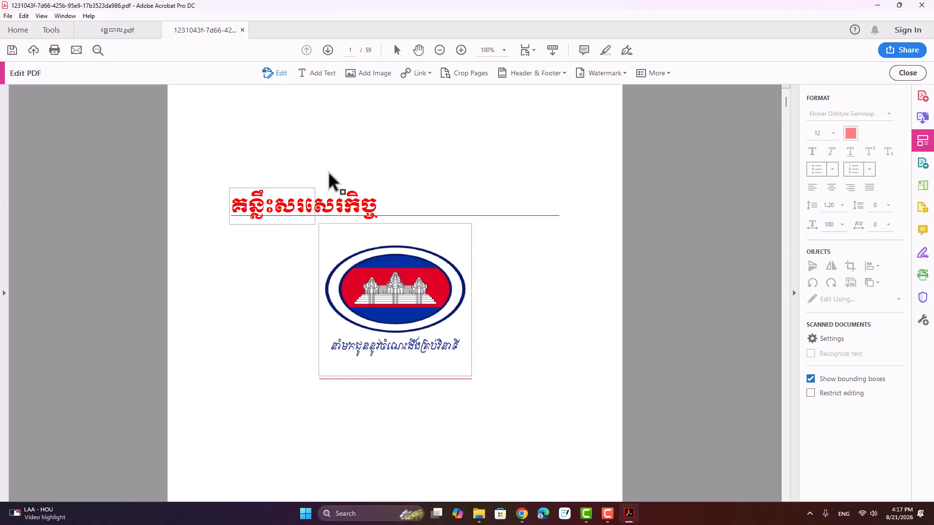
# - Delete the underlined red header line at the top of page 2
pyautogui.scroll(-3, 429, 173)
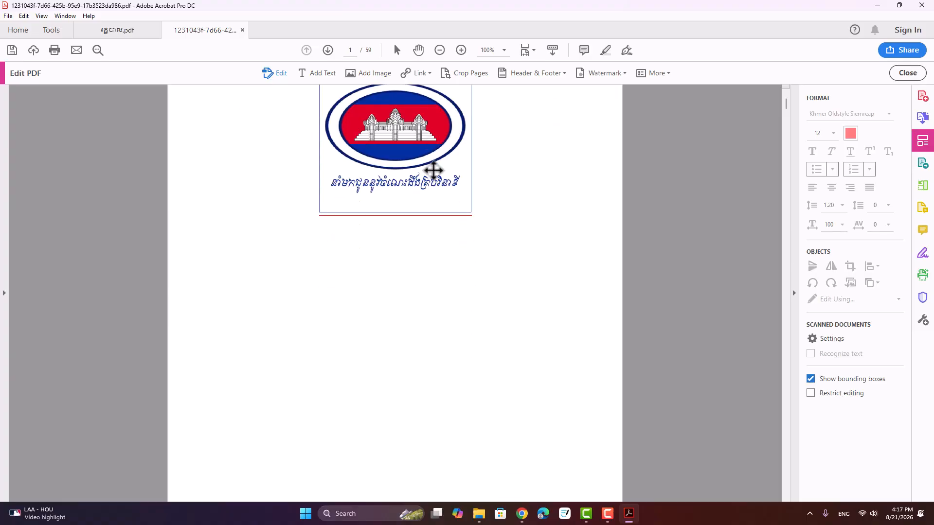
pyautogui.scroll(-3, 421, 305)
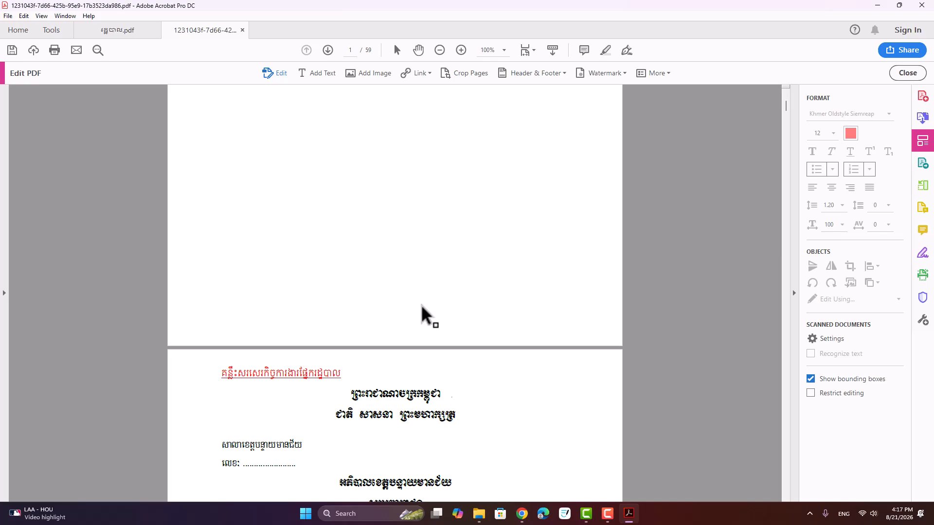
pyautogui.scroll(-1, 421, 306)
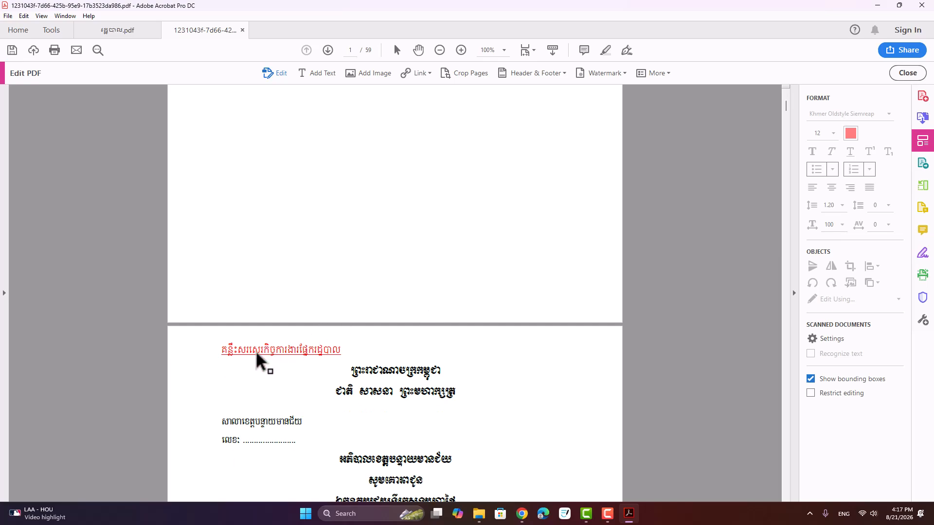
pyautogui.scroll(-3, 258, 360)
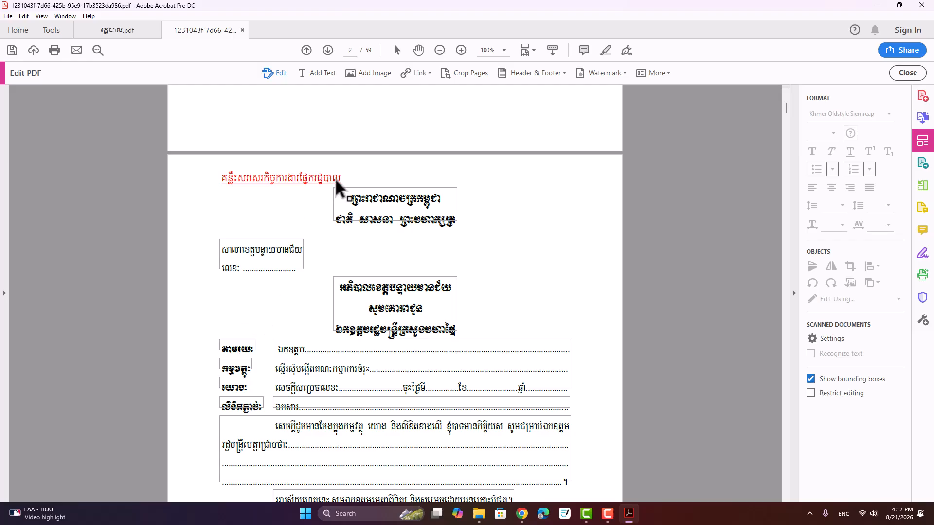
pyautogui.scroll(-2, 340, 169)
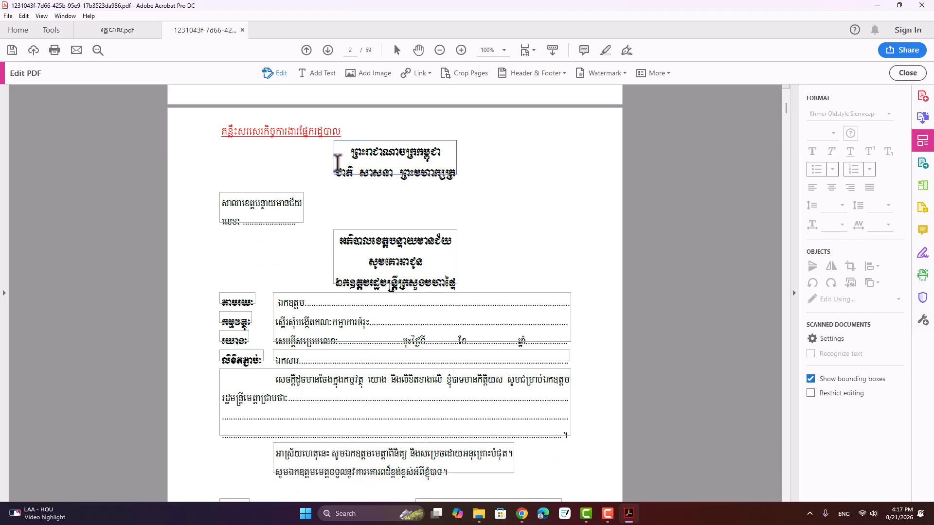
pyautogui.click(319, 136)
pyautogui.press('Delete')
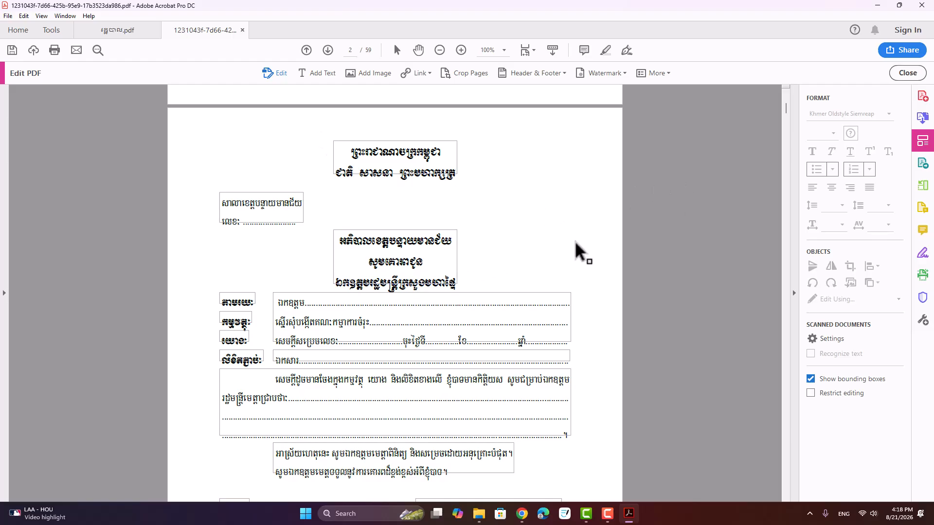
pyautogui.scroll(-13, 562, 243)
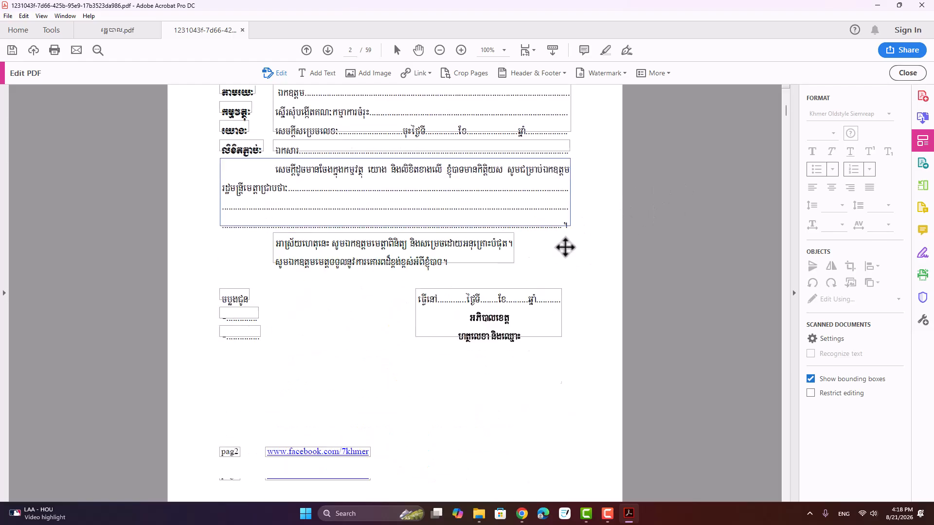
pyautogui.click(323, 349)
pyautogui.press('Delete')
pyautogui.click(238, 357)
pyautogui.press('Delete')
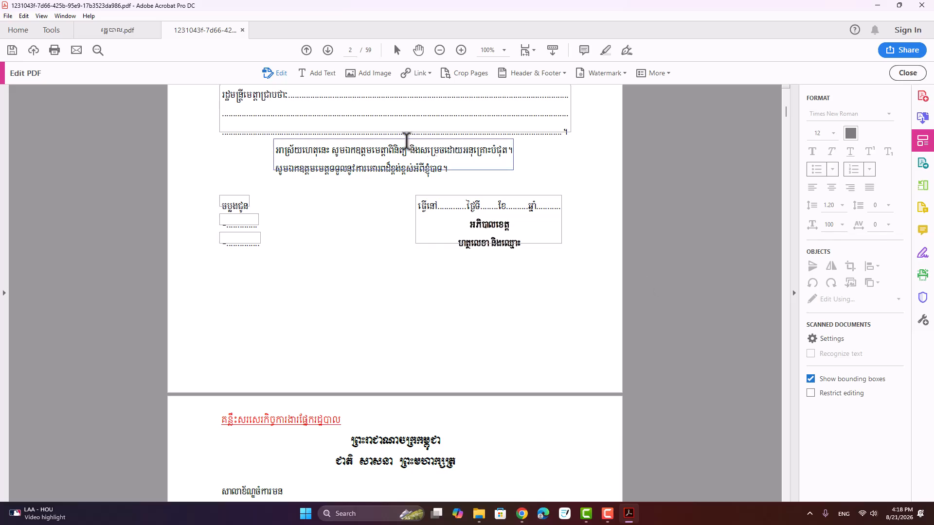
# - Save the edited PDF and close the original រដ្ឋបាល.pdf document
pyautogui.click(12, 51)
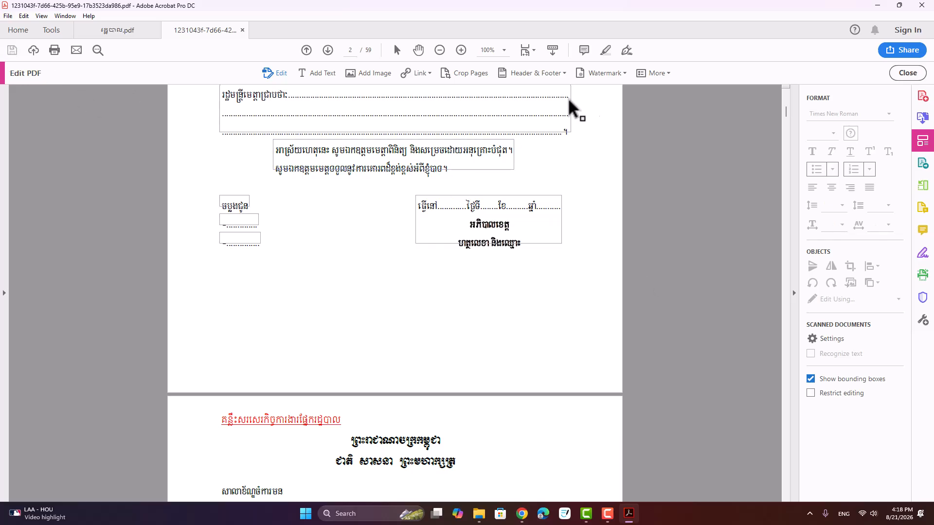
pyautogui.click(108, 32)
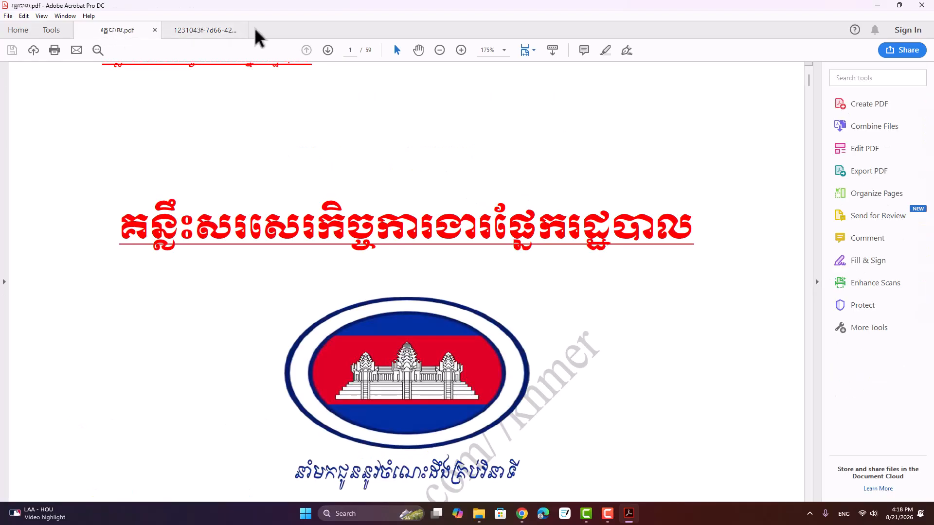
pyautogui.click(155, 30)
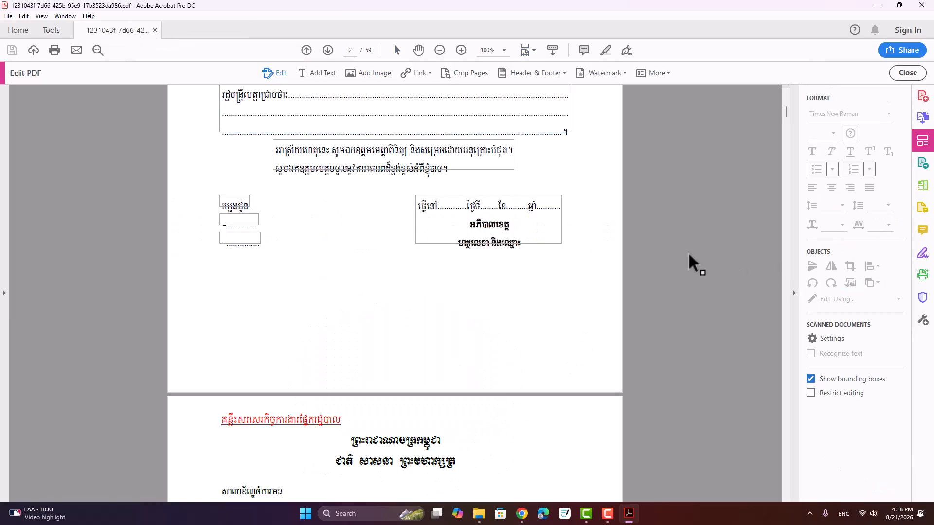
# - Close Adobe Acrobat and reopen the edited 1231043f-7d66-425b-95e9-17b3523da986 PDF from the Downloads folder
pyautogui.scroll(5, 396, 308)
pyautogui.scroll(10, 397, 304)
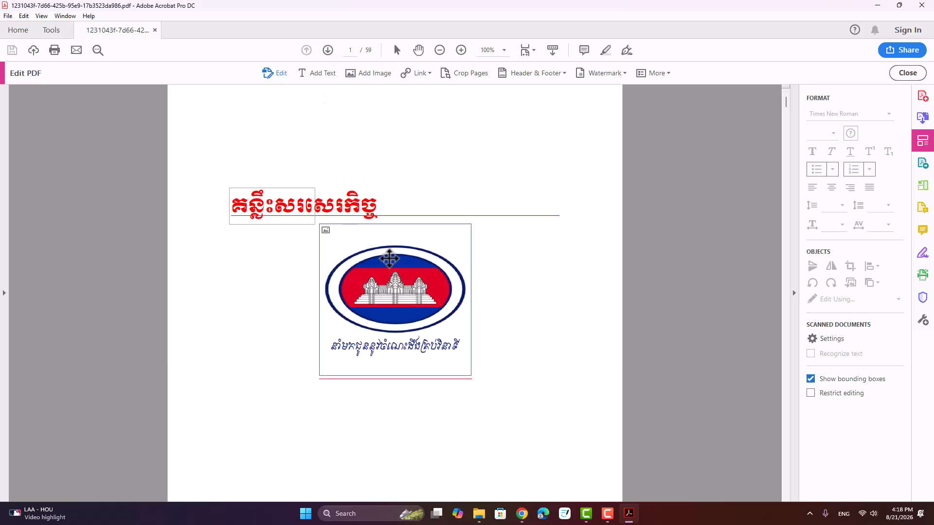
pyautogui.click(922, 6)
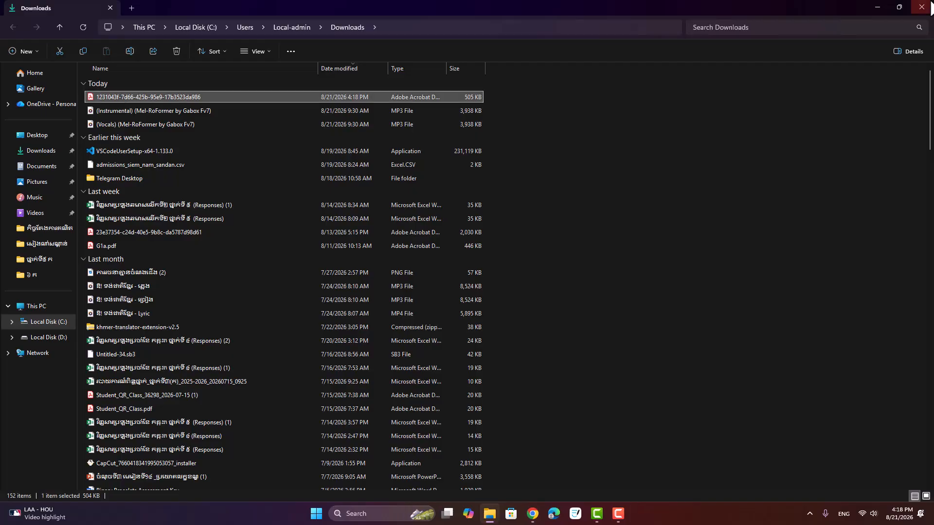
pyautogui.doubleClick(187, 97)
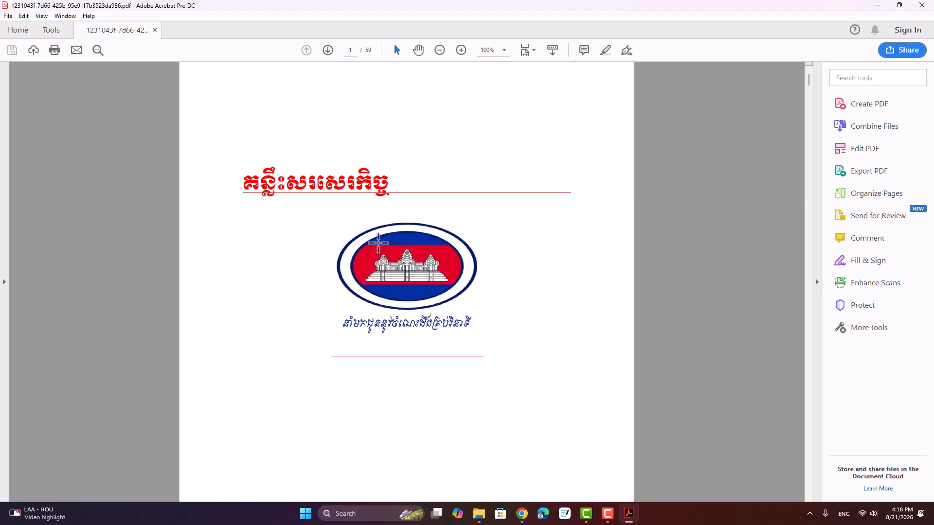
# - Review pages 1 and 2 of the reopened PDF to check the removal of the watermark, header and footer text
pyautogui.scroll(-3, 378, 242)
pyautogui.scroll(3, 377, 242)
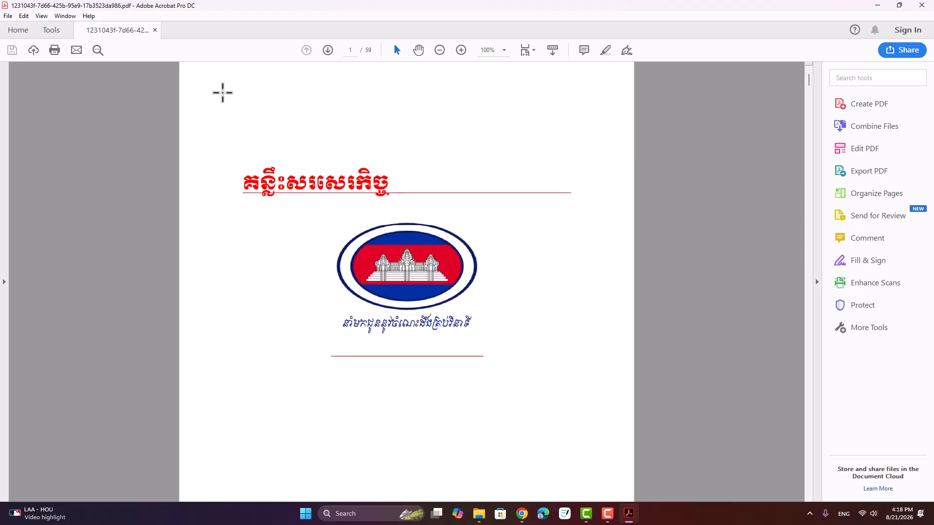
pyautogui.scroll(-8, 382, 175)
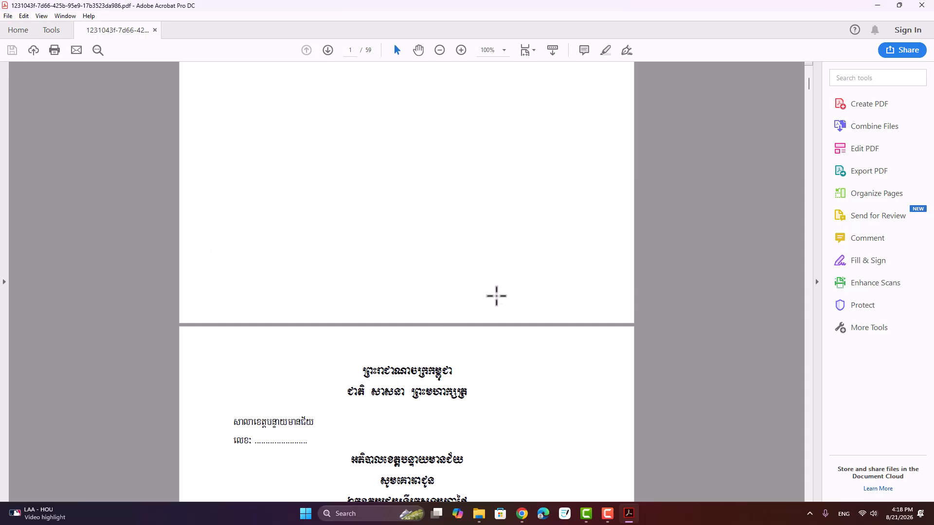
pyautogui.scroll(-3, 486, 302)
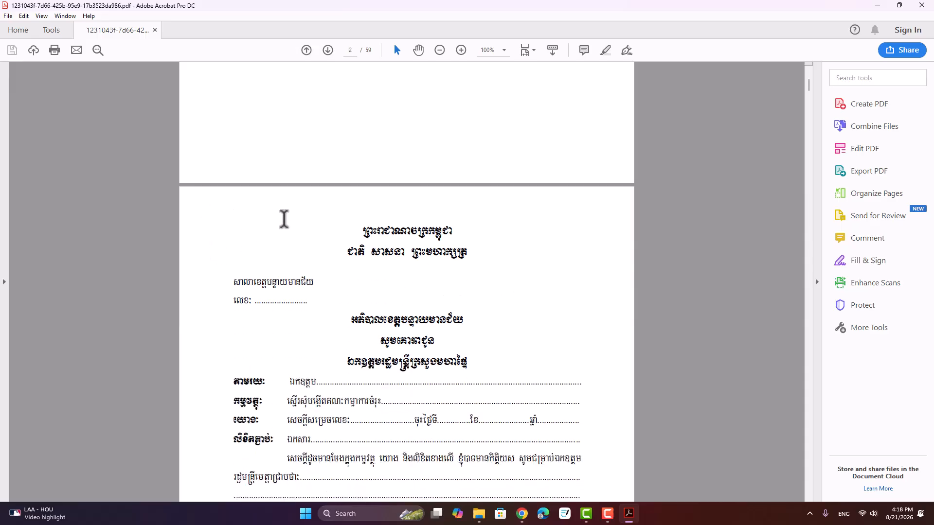
pyautogui.scroll(-3, 246, 223)
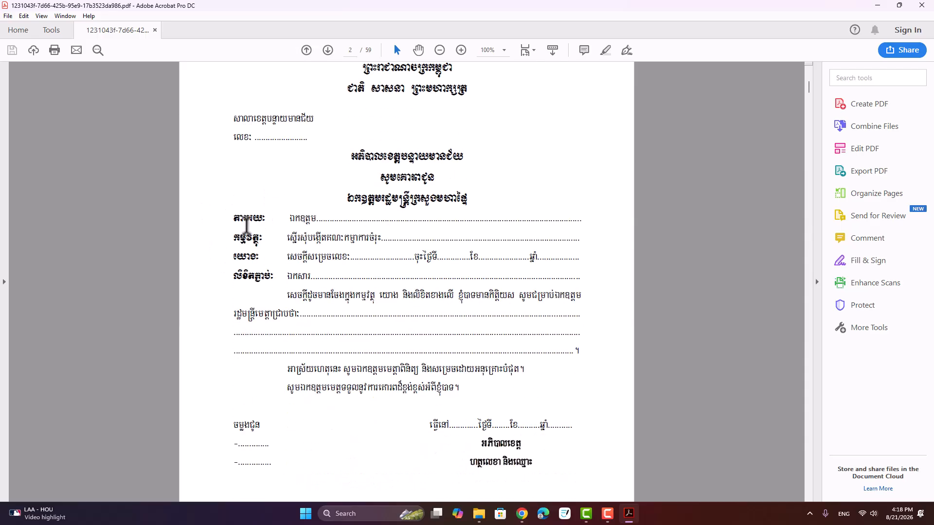
pyautogui.scroll(-3, 246, 224)
pyautogui.scroll(-2, 265, 301)
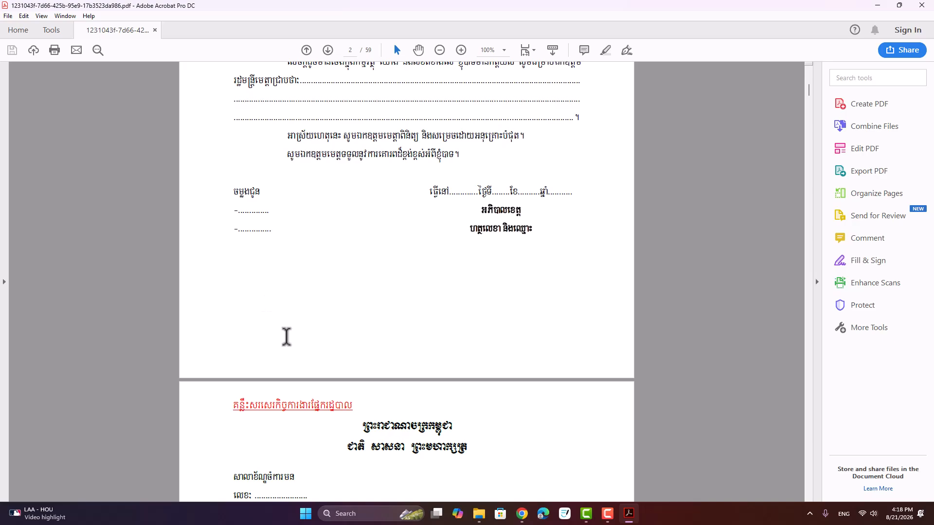
pyautogui.scroll(-1, 273, 333)
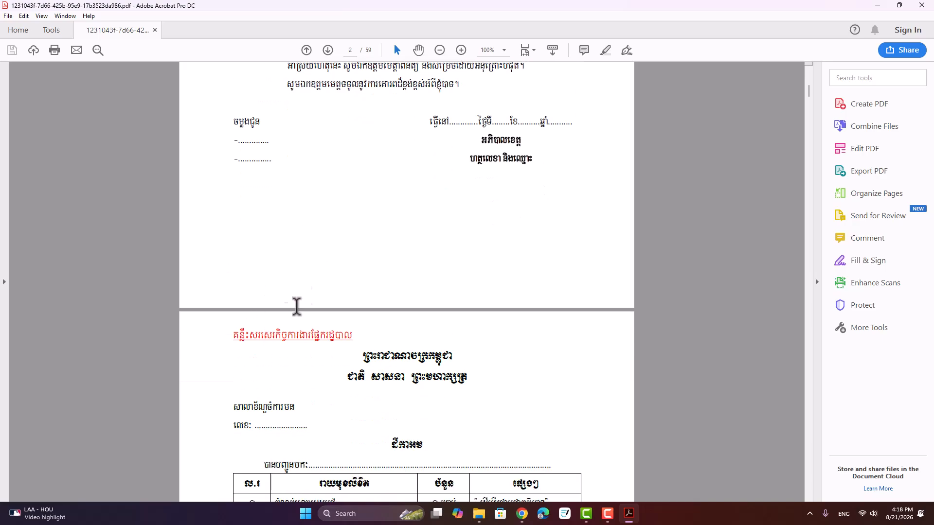
# - Examine the header and footer of page 3, compare them with page 2, and check the document's last pages for leftover text
pyautogui.scroll(-2, 314, 256)
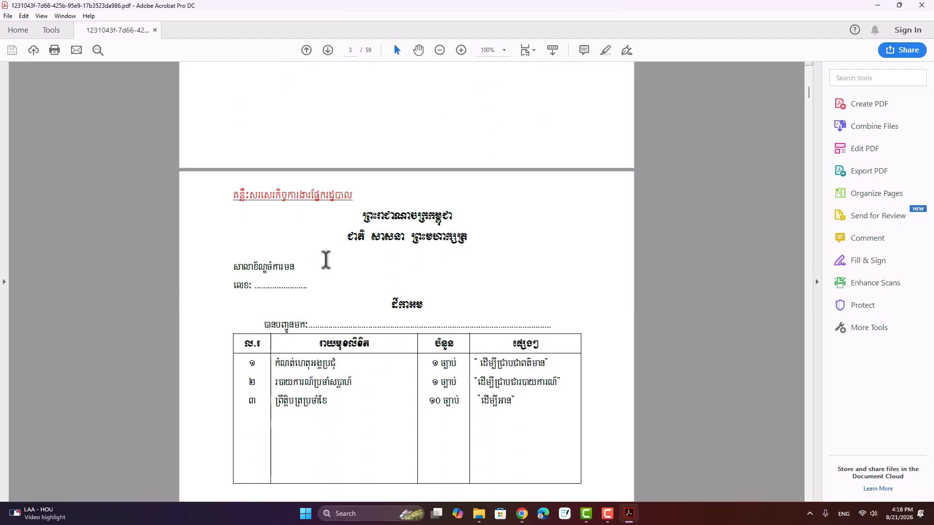
pyautogui.scroll(-6, 275, 188)
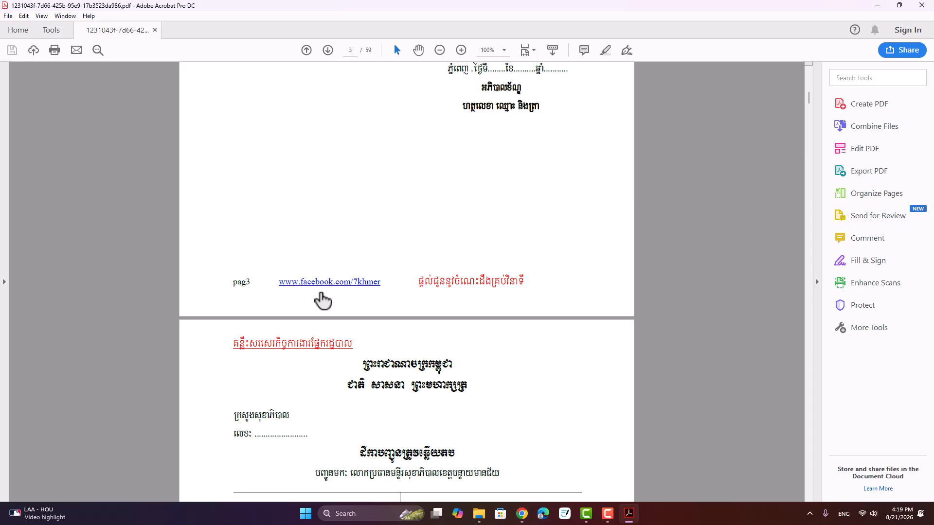
pyautogui.scroll(2, 496, 289)
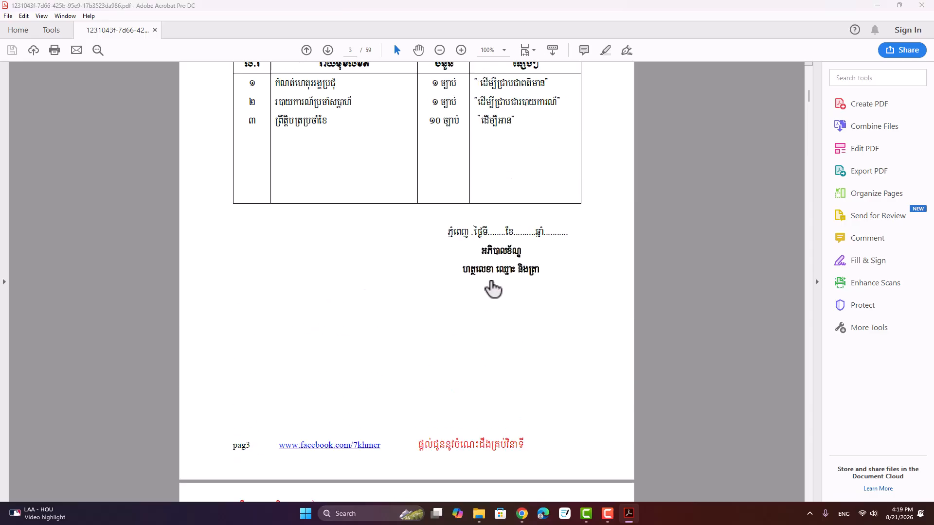
pyautogui.scroll(4, 493, 288)
pyautogui.scroll(3, 492, 287)
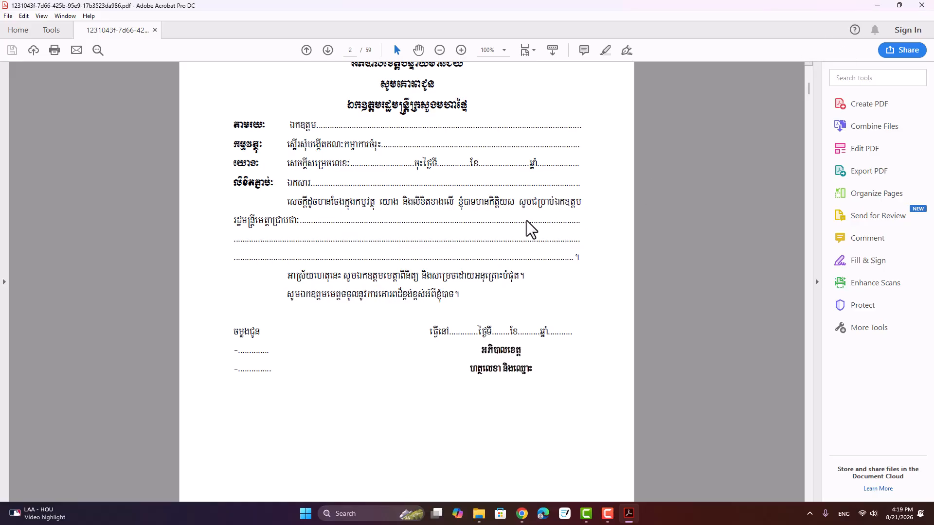
pyautogui.scroll(-2, 533, 228)
pyautogui.moveTo(809, 95); pyautogui.dragTo(810, 256)
pyautogui.moveTo(809, 253); pyautogui.dragTo(807, 478)
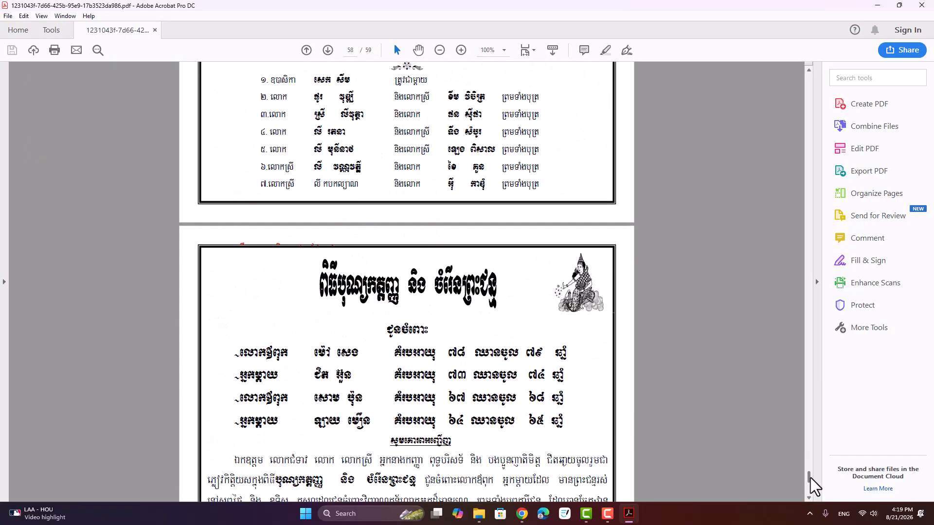
pyautogui.scroll(-1, 455, 401)
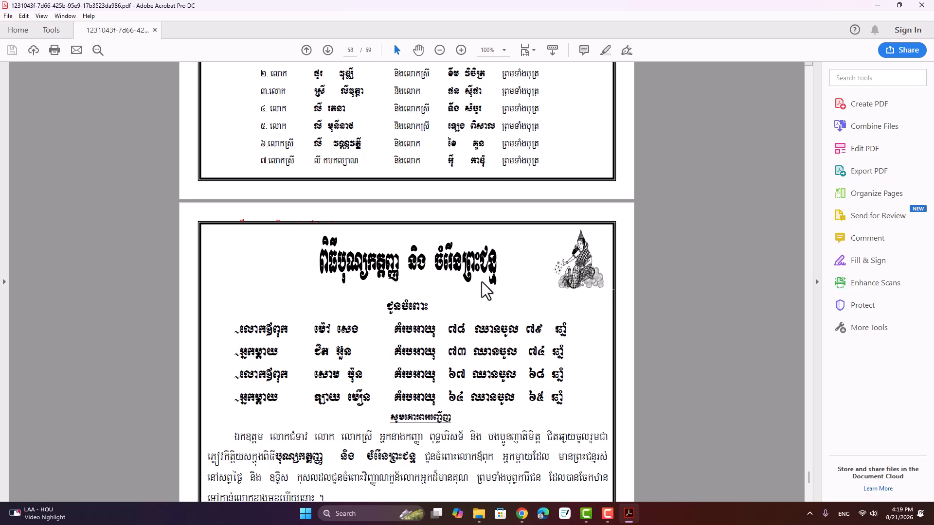